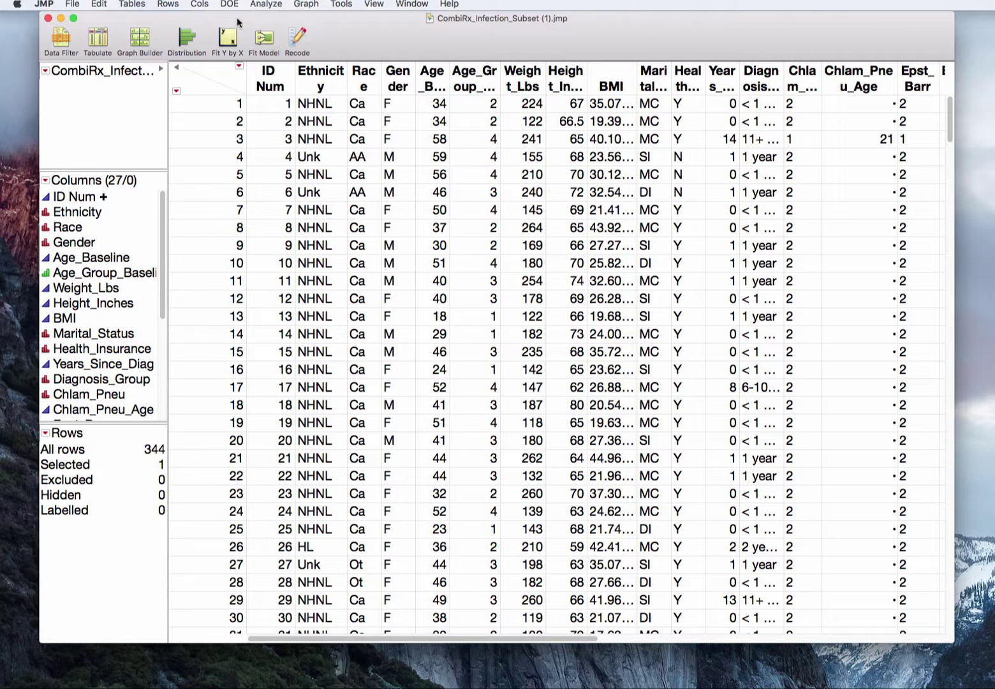
# Step: Create a distribution report for the HHV6 column
pyautogui.click(267, 5)
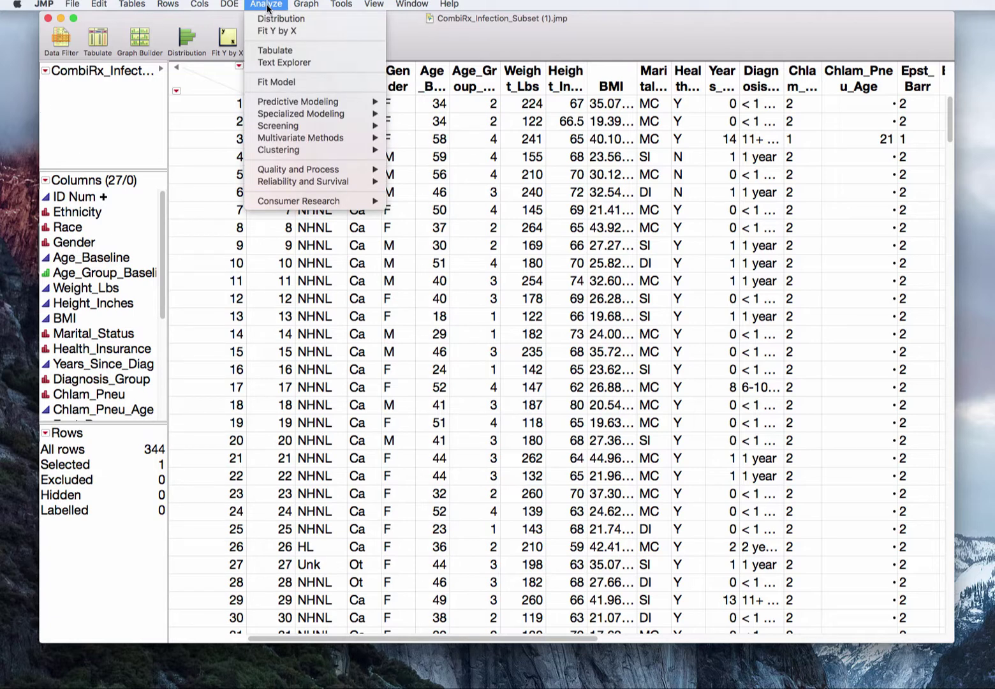
pyautogui.click(271, 20)
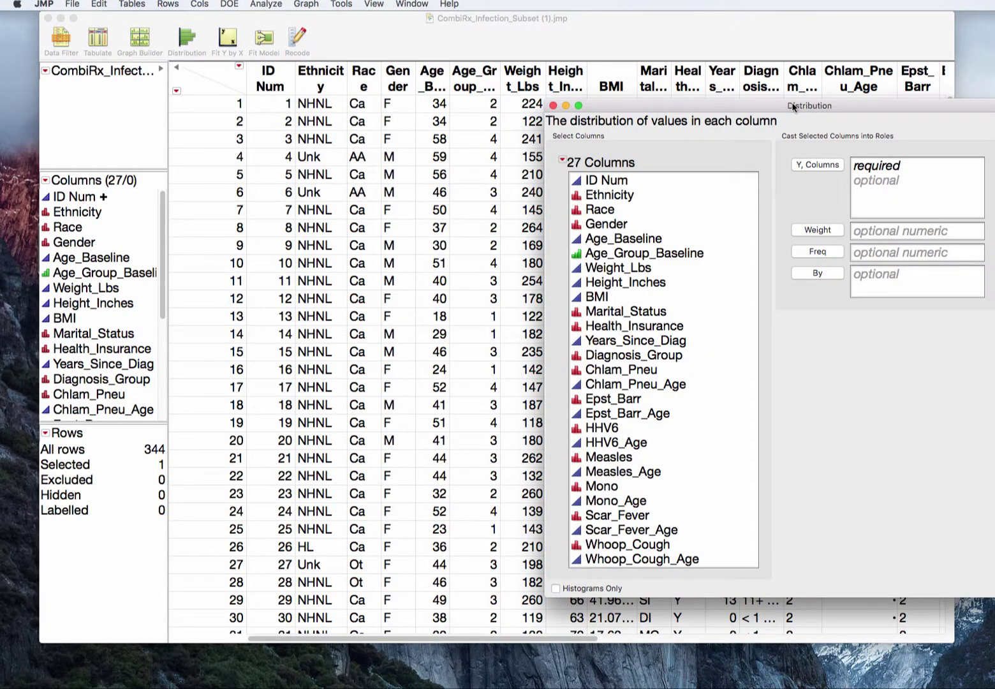
pyautogui.moveTo(791, 107); pyautogui.dragTo(587, 84)
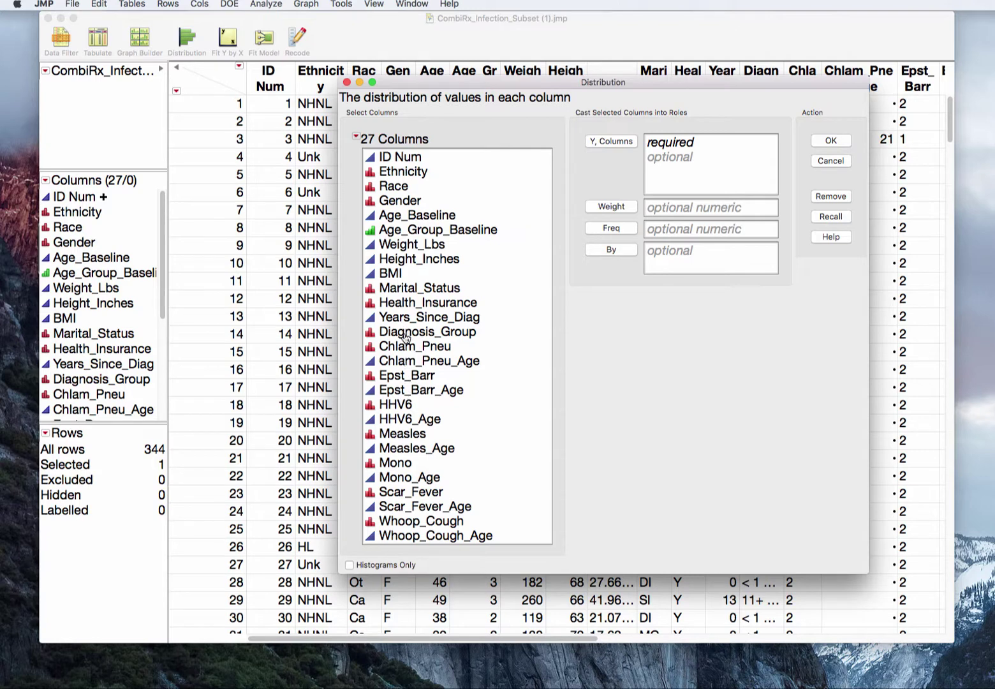
pyautogui.click(397, 405)
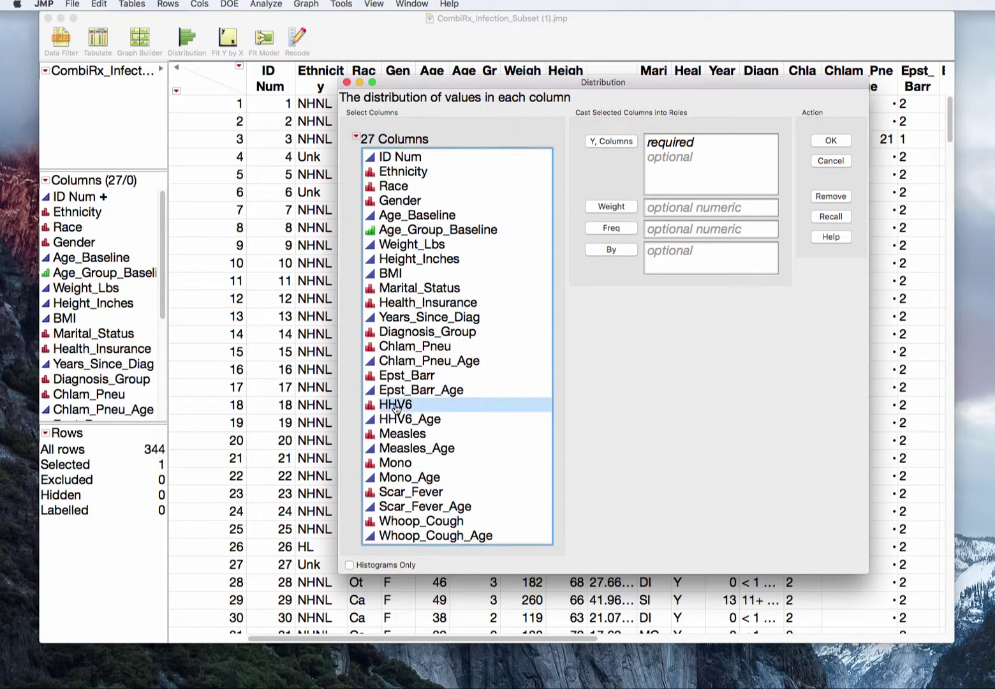
pyautogui.click(621, 140)
pyautogui.click(826, 141)
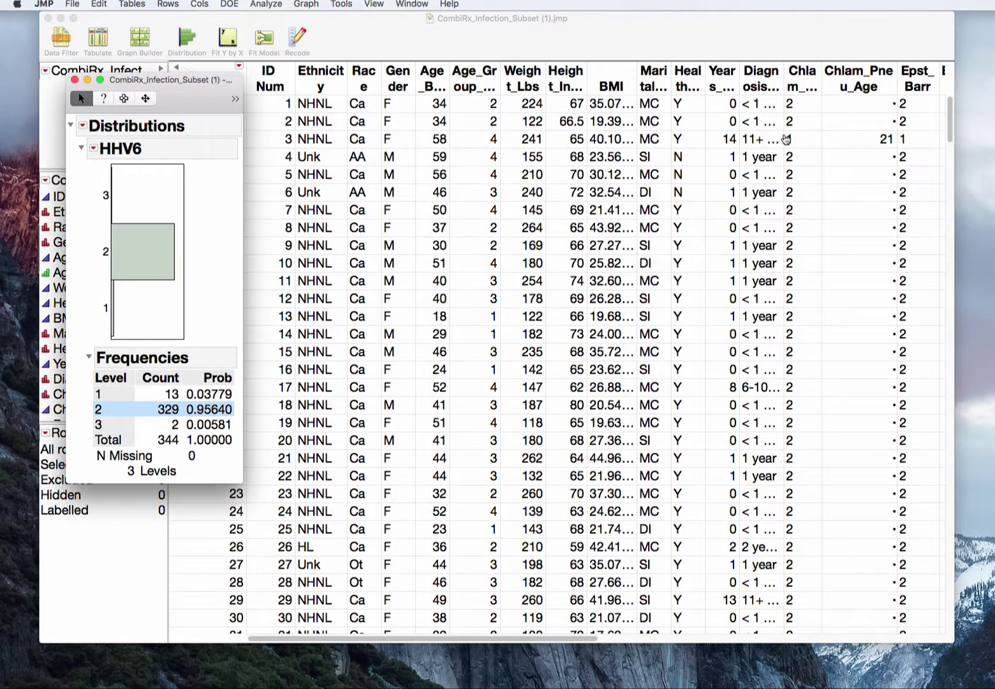
pyautogui.moveTo(217, 90); pyautogui.dragTo(214, 190)
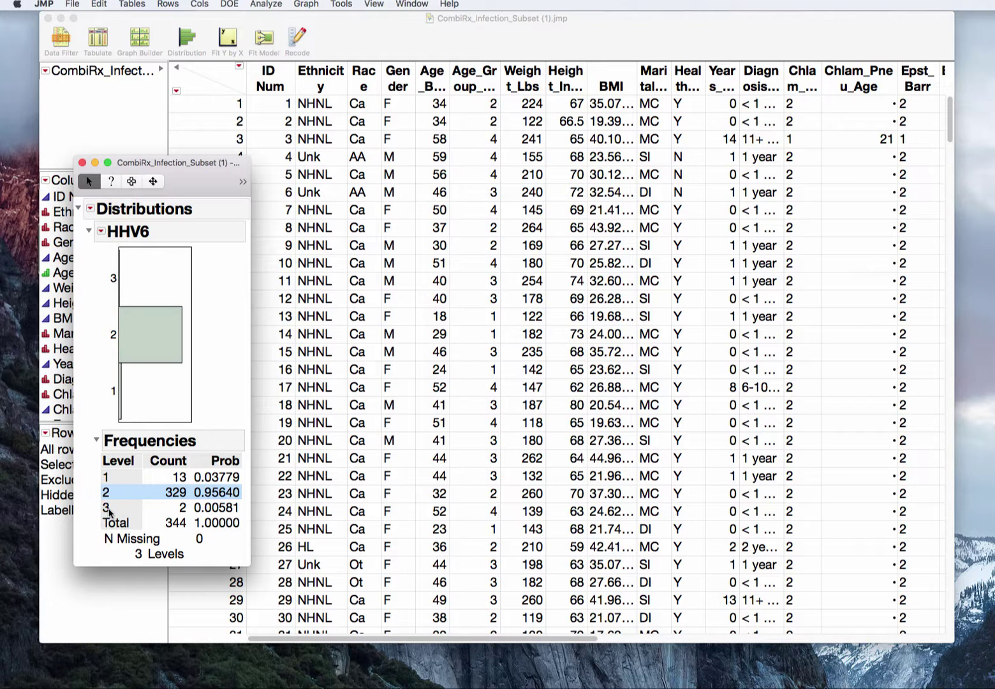
# Step: Highlight the rows of HHV6 levels 3, 1 and 2 in turn from the distribution's frequency table
pyautogui.click(108, 508)
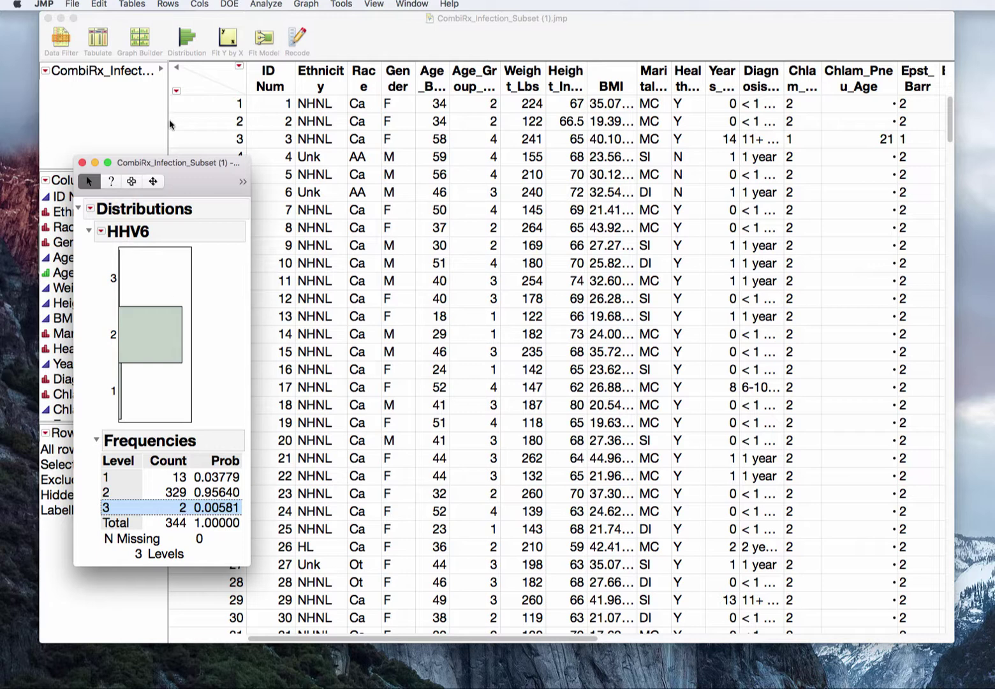
pyautogui.moveTo(165, 163); pyautogui.dragTo(318, 65)
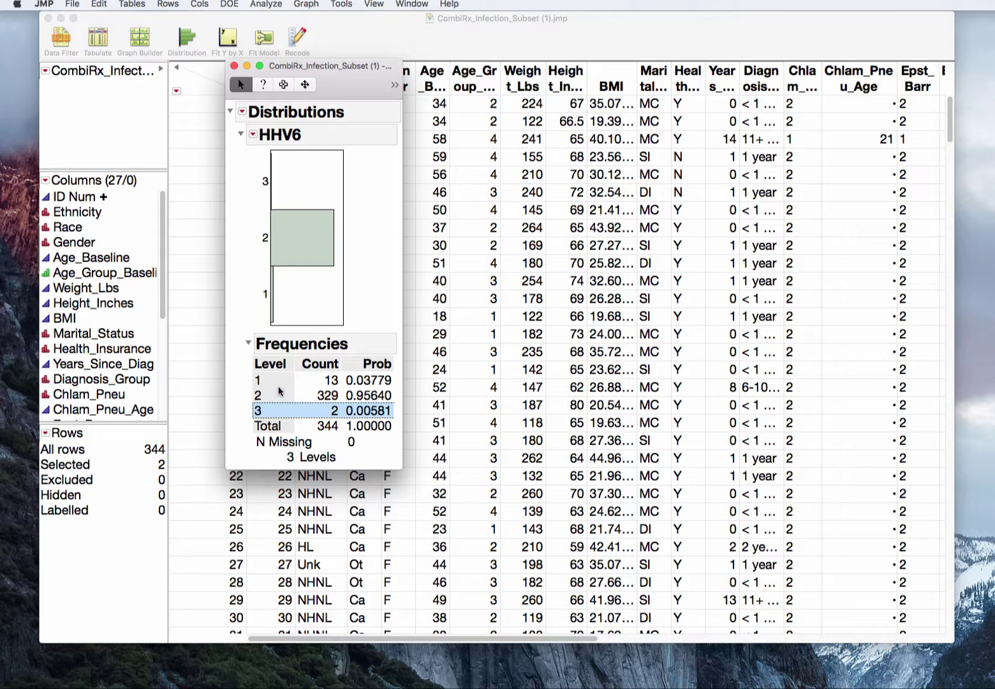
pyautogui.click(259, 381)
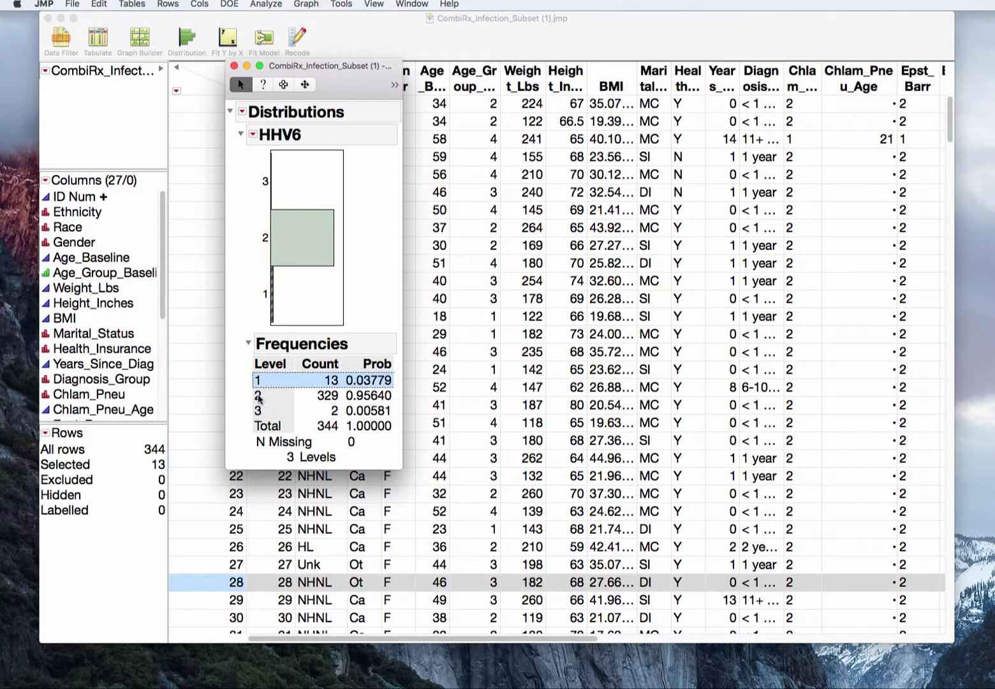
pyautogui.click(258, 396)
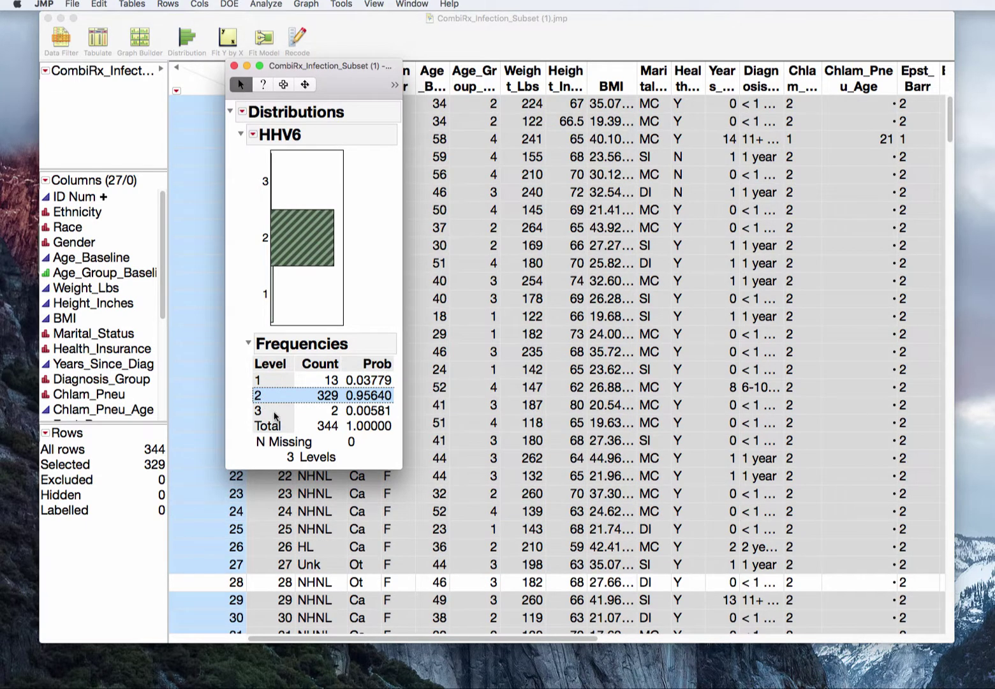
# Step: Select the HHV6 level 3 rows from the distribution and exclude them, checking the exclusion mark in the data table
pyautogui.click(275, 412)
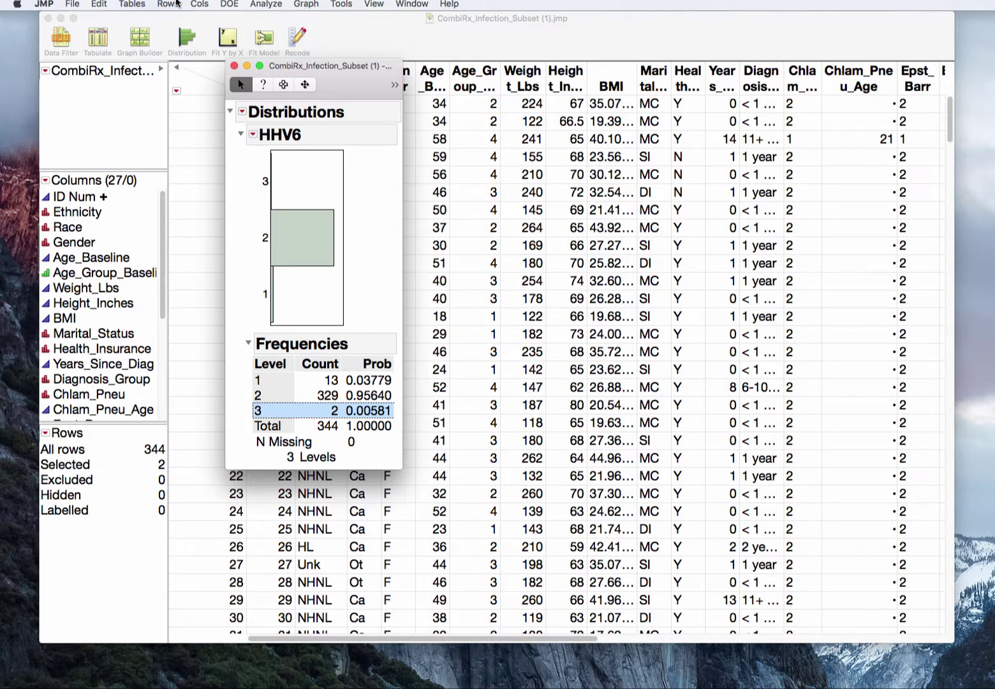
pyautogui.click(170, 5)
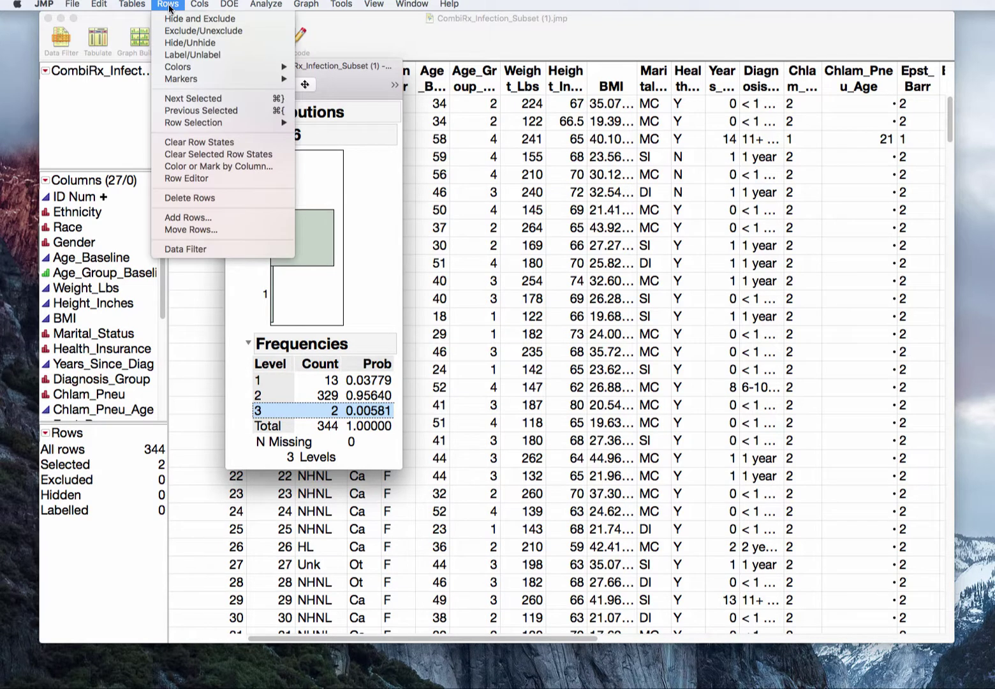
pyautogui.click(202, 32)
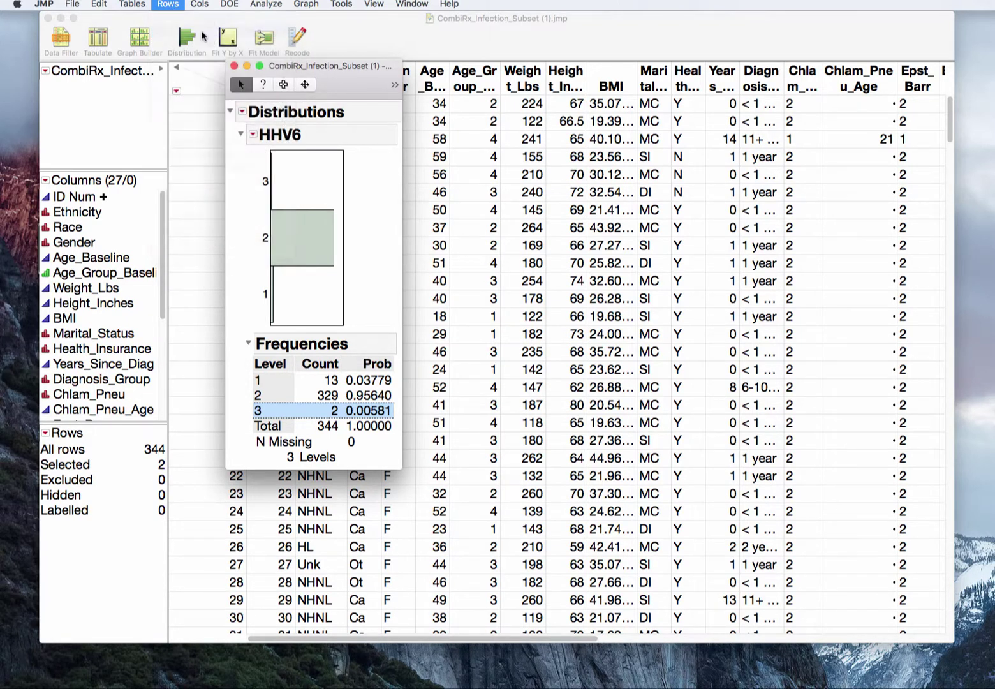
pyautogui.moveTo(300, 68); pyautogui.dragTo(433, 64)
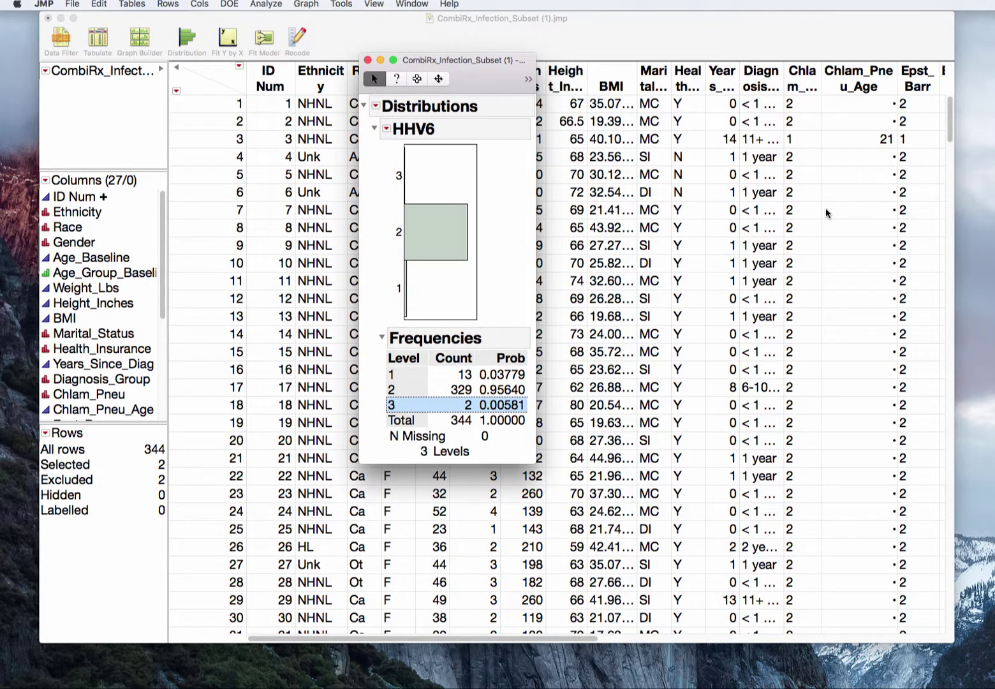
pyautogui.click(950, 121)
pyautogui.moveTo(950, 121); pyautogui.dragTo(941, 371)
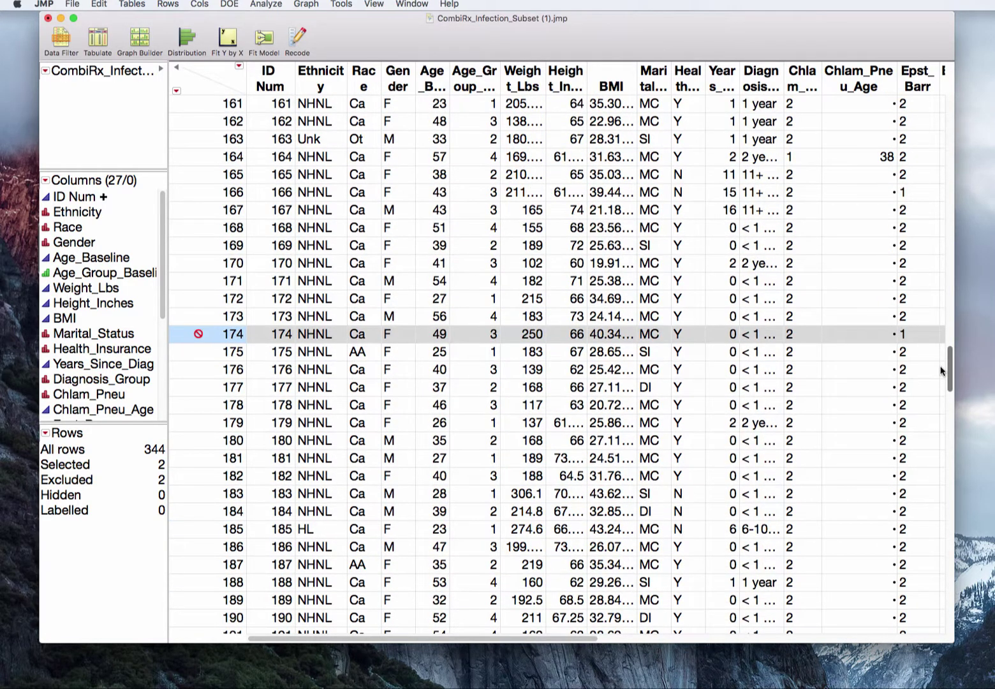
# Step: Select all excluded rows in the data table, unexclude them, and clear the row selection
pyautogui.click(200, 338)
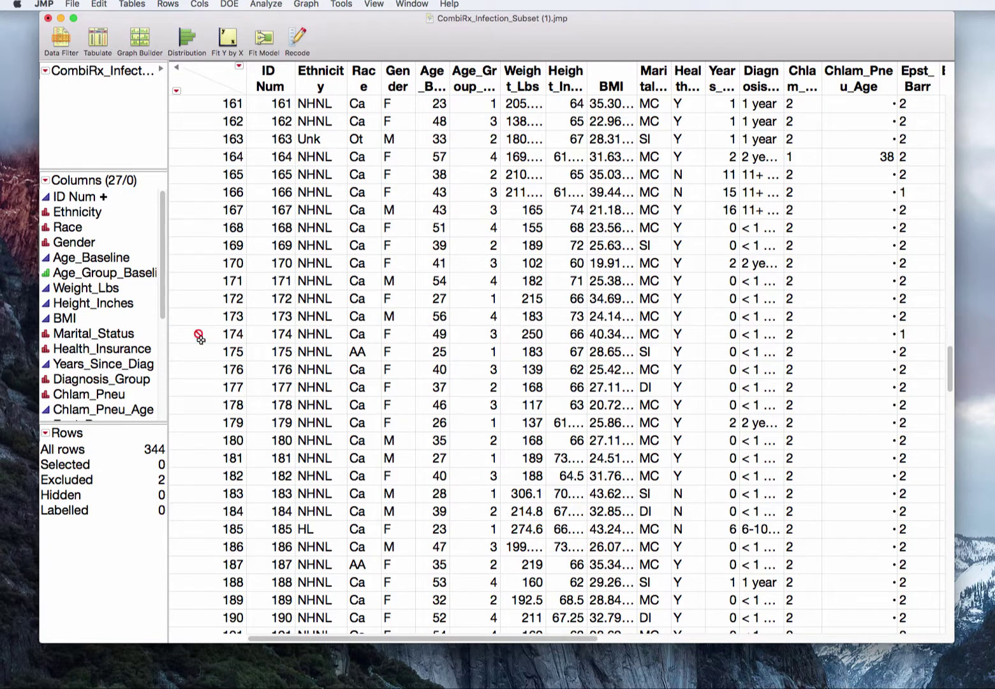
pyautogui.click(169, 4)
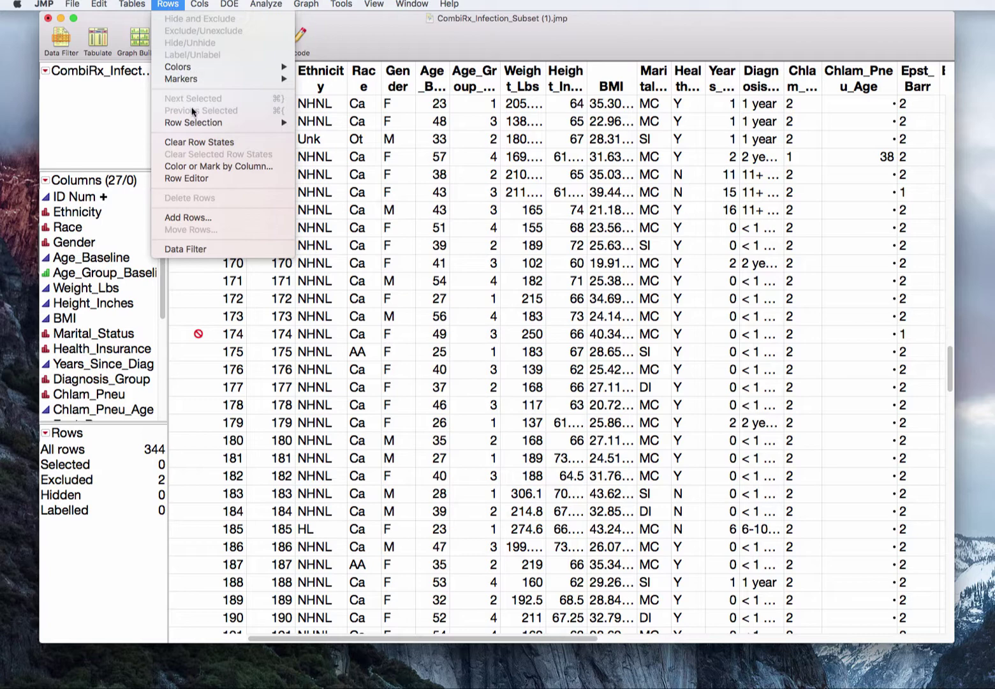
pyautogui.moveTo(192, 124)
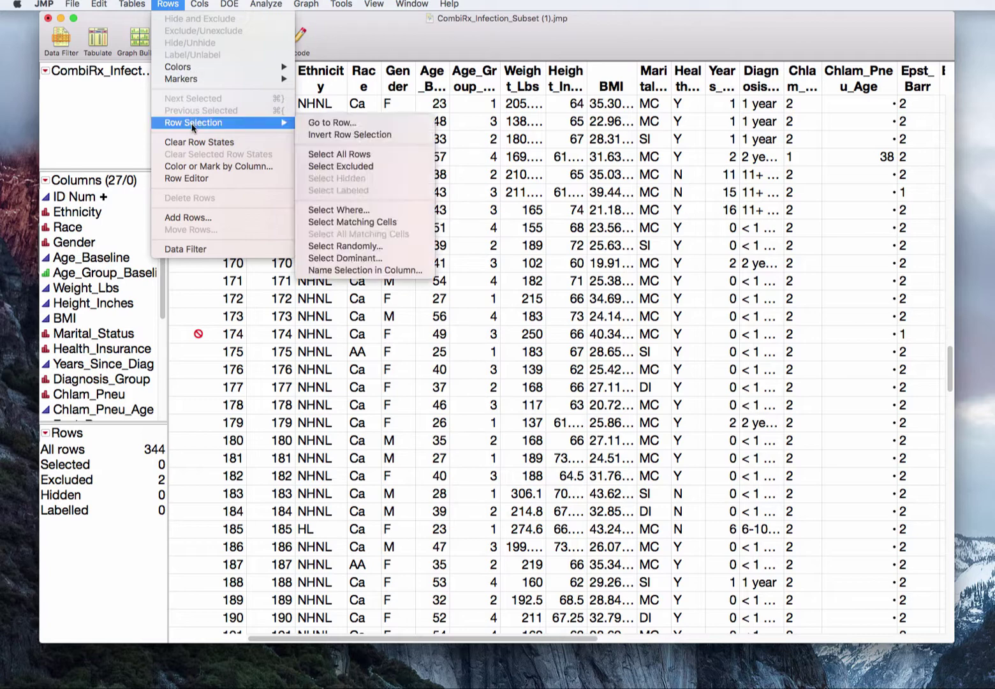
pyautogui.click(388, 167)
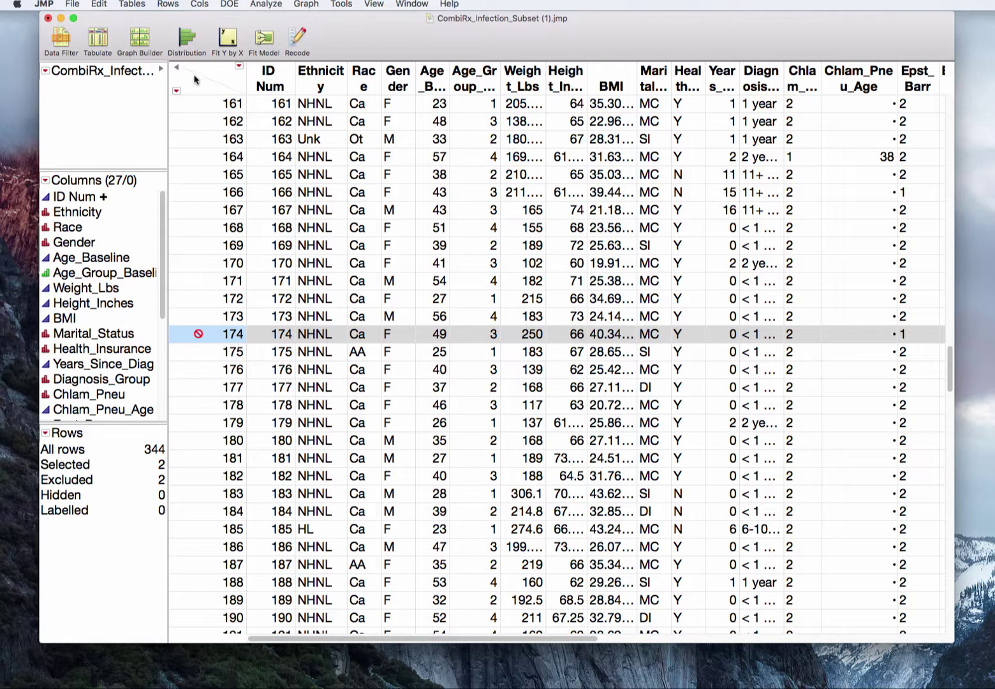
pyautogui.click(168, 5)
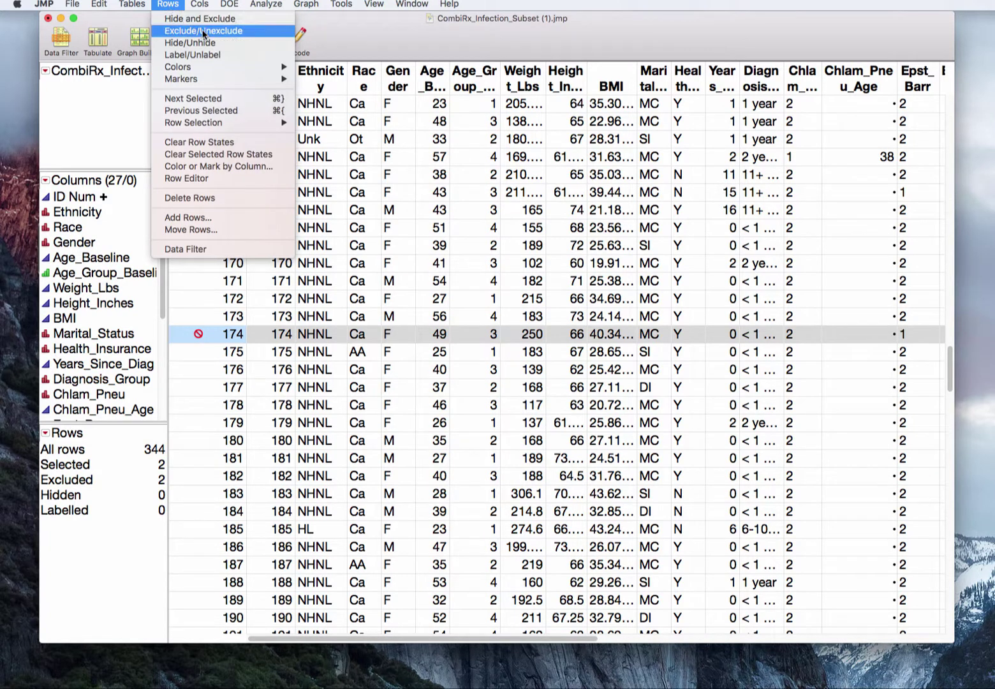
pyautogui.click(263, 33)
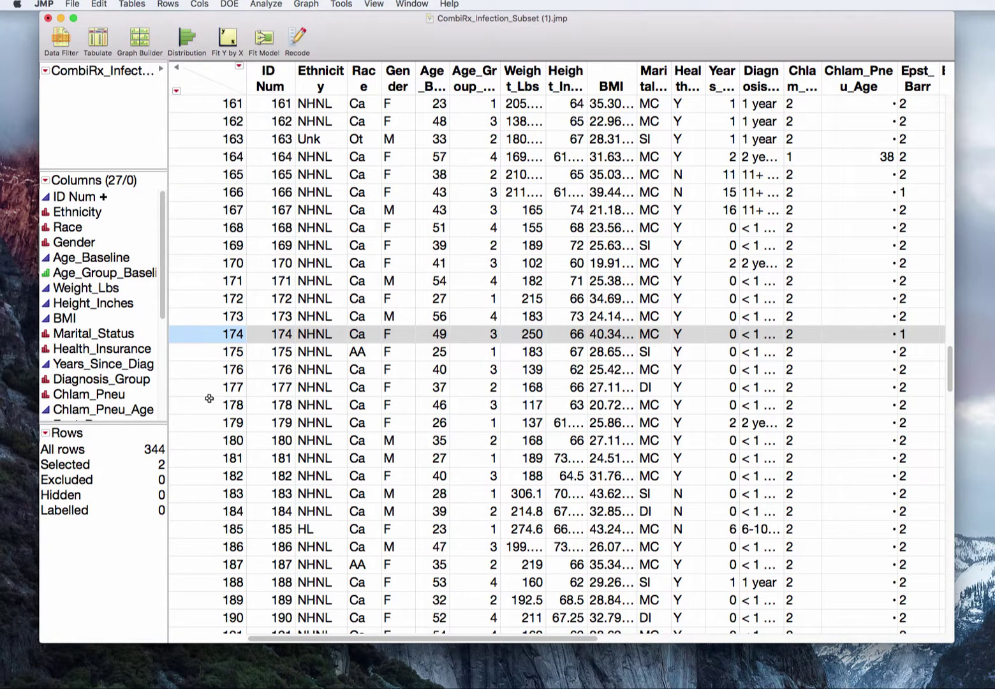
pyautogui.click(206, 335)
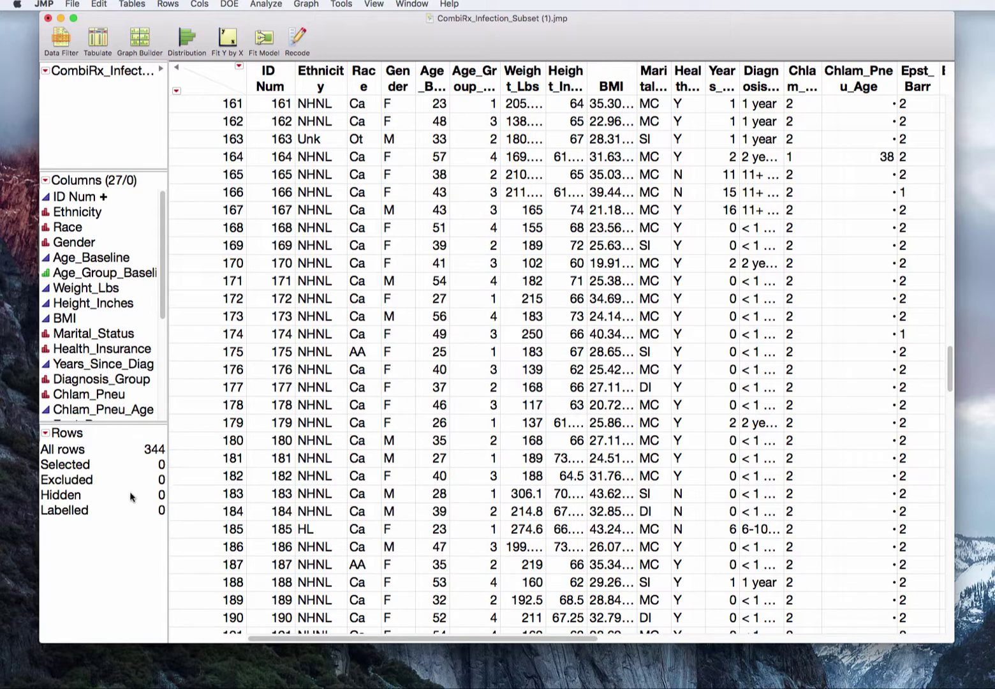
pyautogui.click(206, 172)
pyautogui.click(206, 171)
pyautogui.click(205, 170)
pyautogui.click(205, 171)
pyautogui.click(205, 122)
pyautogui.click(205, 122)
pyautogui.click(358, 74)
pyautogui.click(232, 127)
# Step: Select the level 3 rows in the HHV6 distribution report again and close the report
pyautogui.click(402, 5)
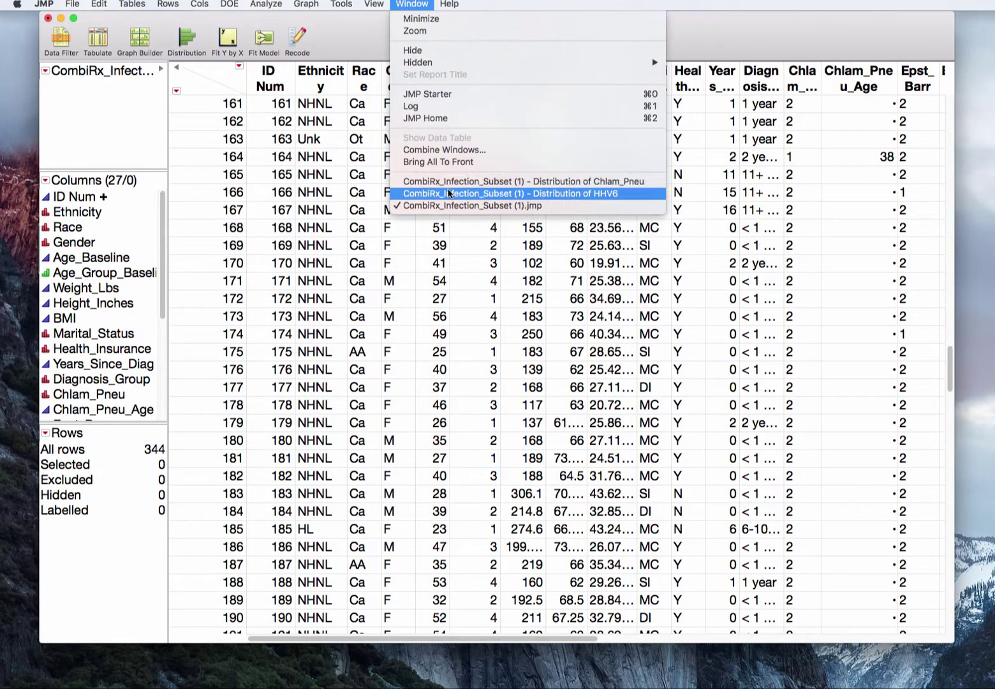
pyautogui.click(446, 193)
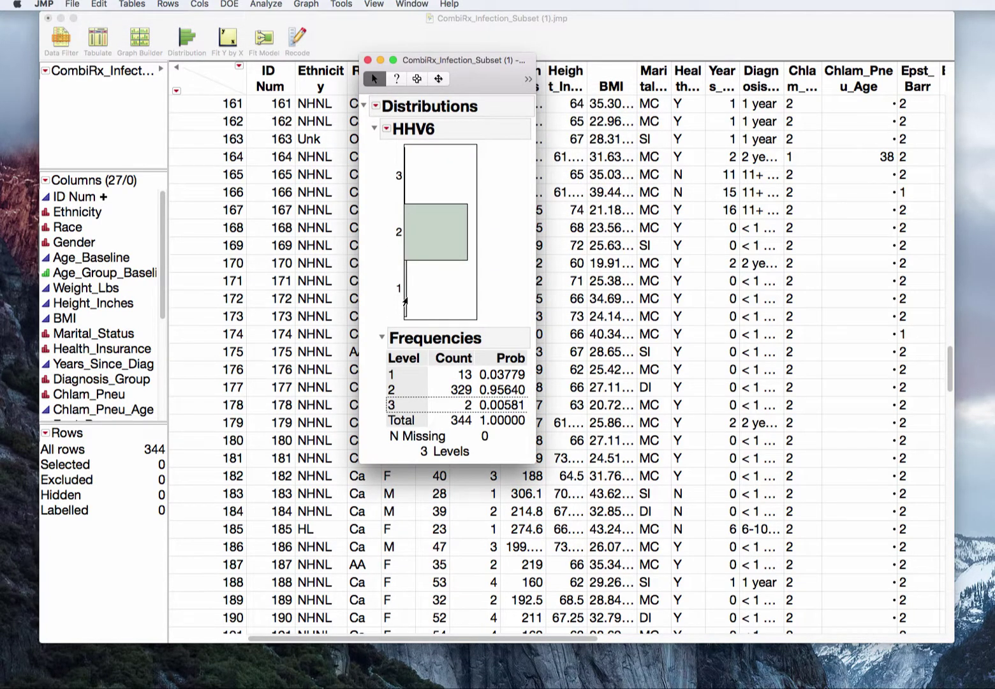
pyautogui.click(403, 303)
pyautogui.click(398, 403)
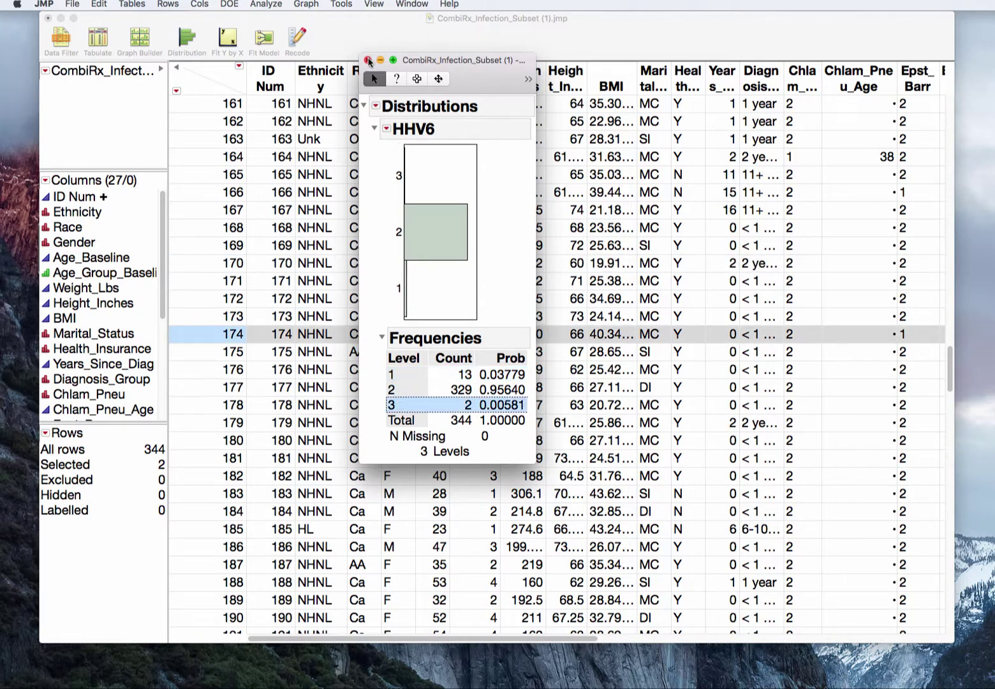
pyautogui.click(368, 60)
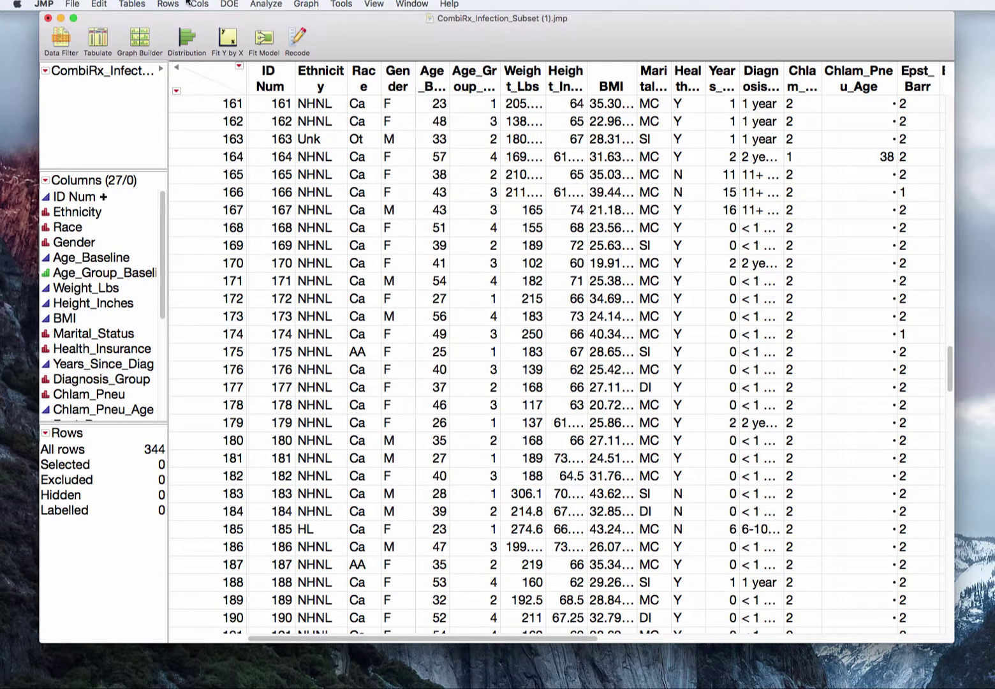
# Step: Select the rows where Measles equals 3 using a Select Where condition, and check them in the Measles column
pyautogui.click(164, 5)
pyautogui.moveTo(234, 125)
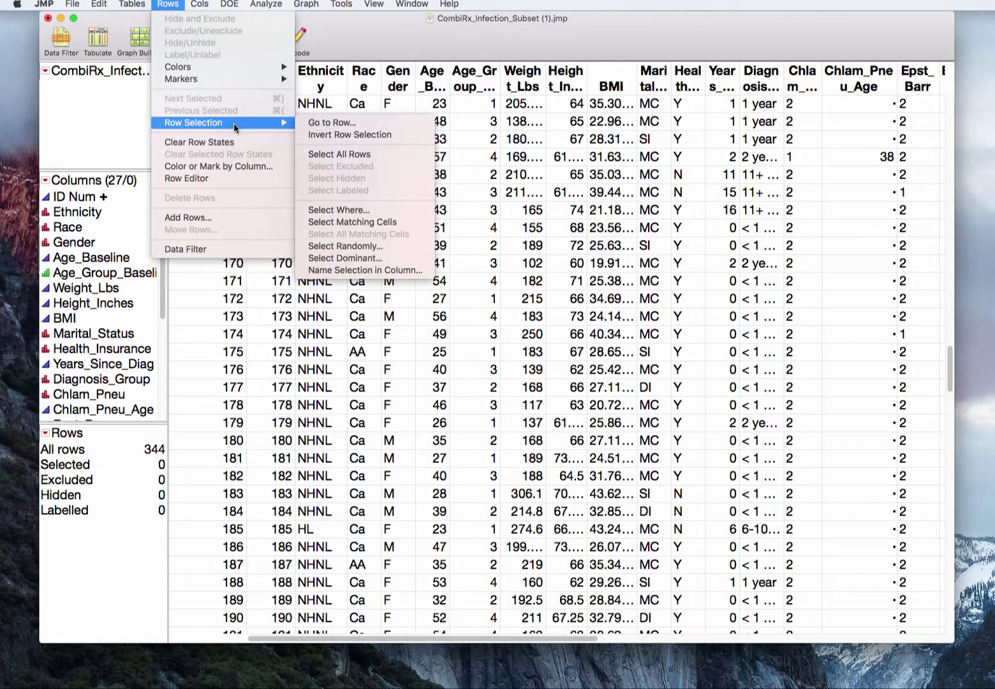
pyautogui.click(355, 209)
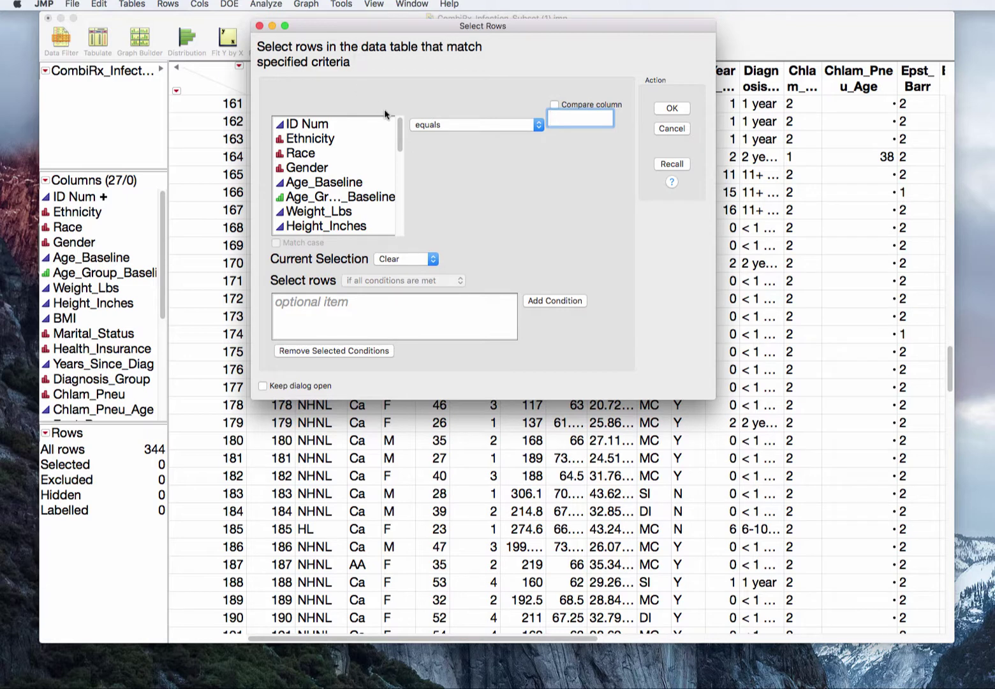
pyautogui.moveTo(398, 134); pyautogui.dragTo(385, 192)
pyautogui.click(299, 198)
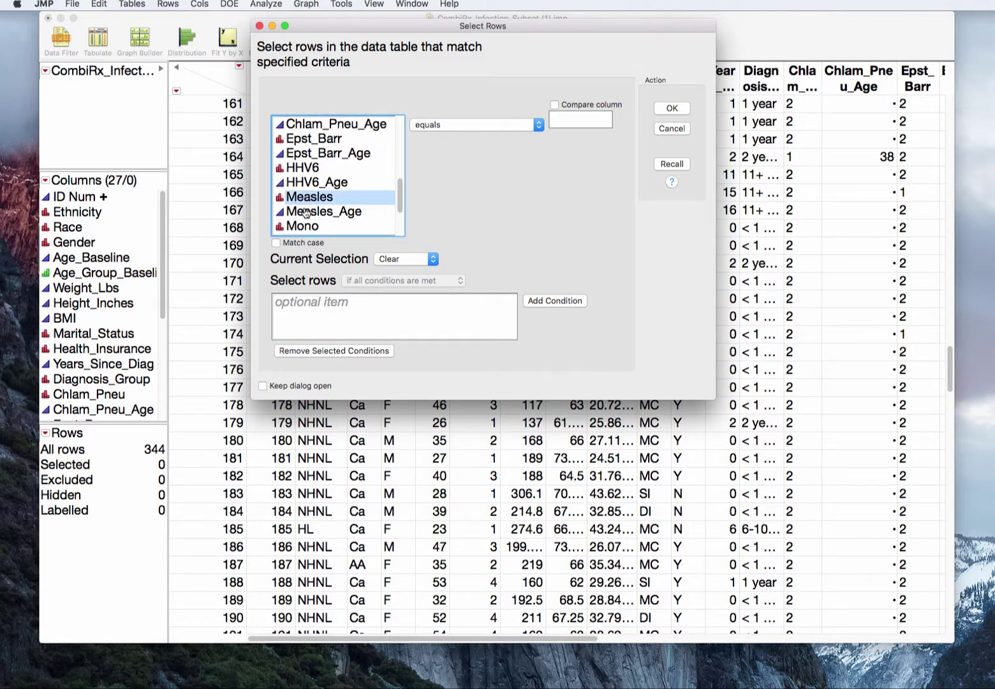
pyautogui.click(467, 126)
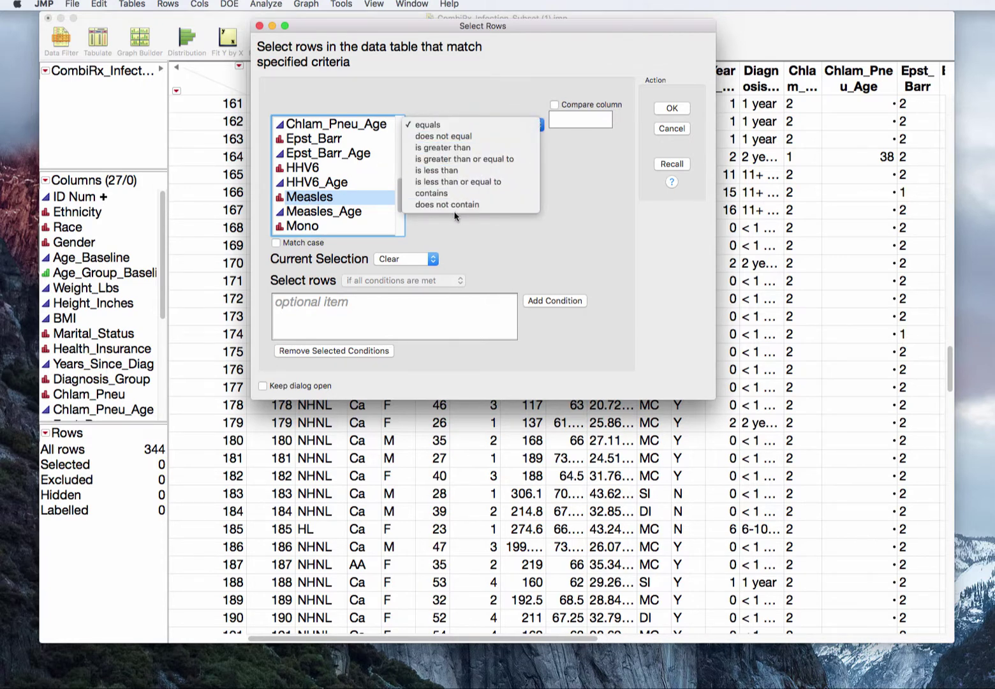
pyautogui.click(458, 226)
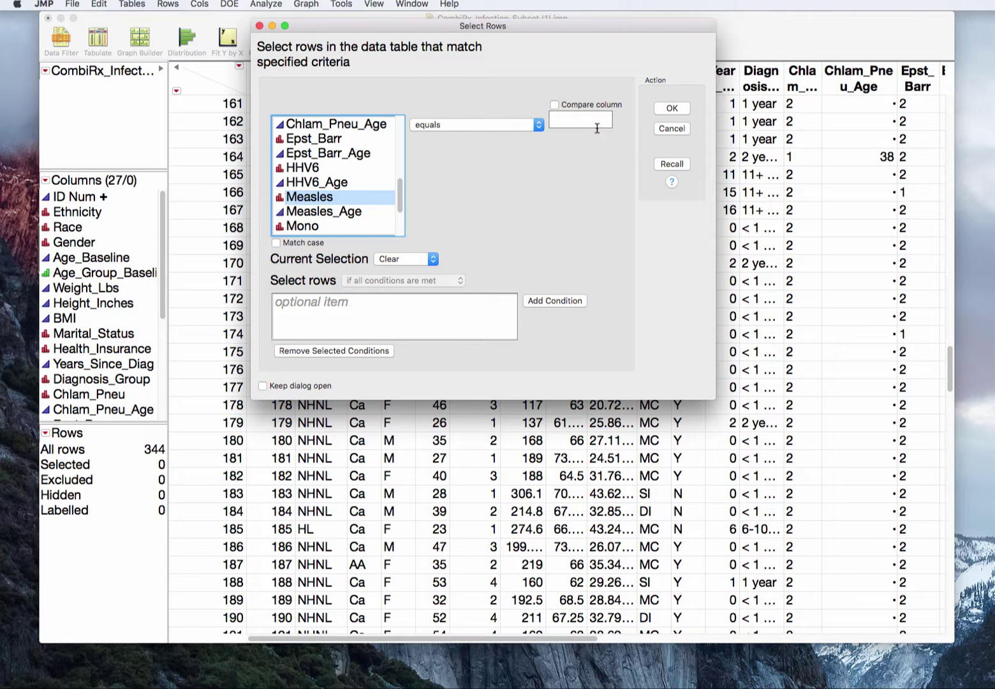
pyautogui.click(577, 121)
pyautogui.write('3')
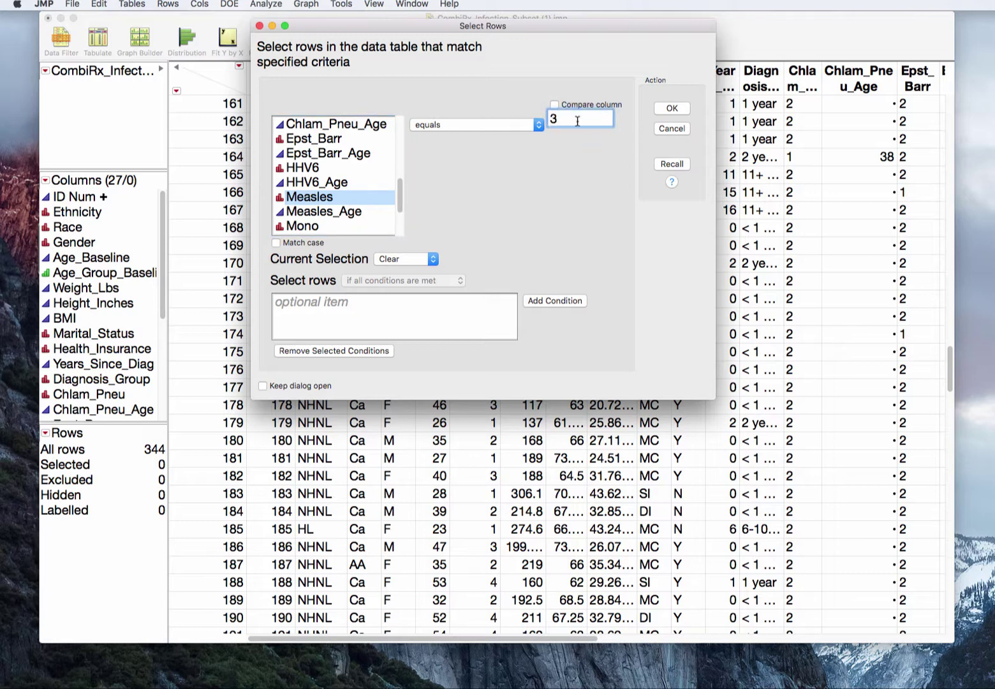
pyautogui.click(561, 297)
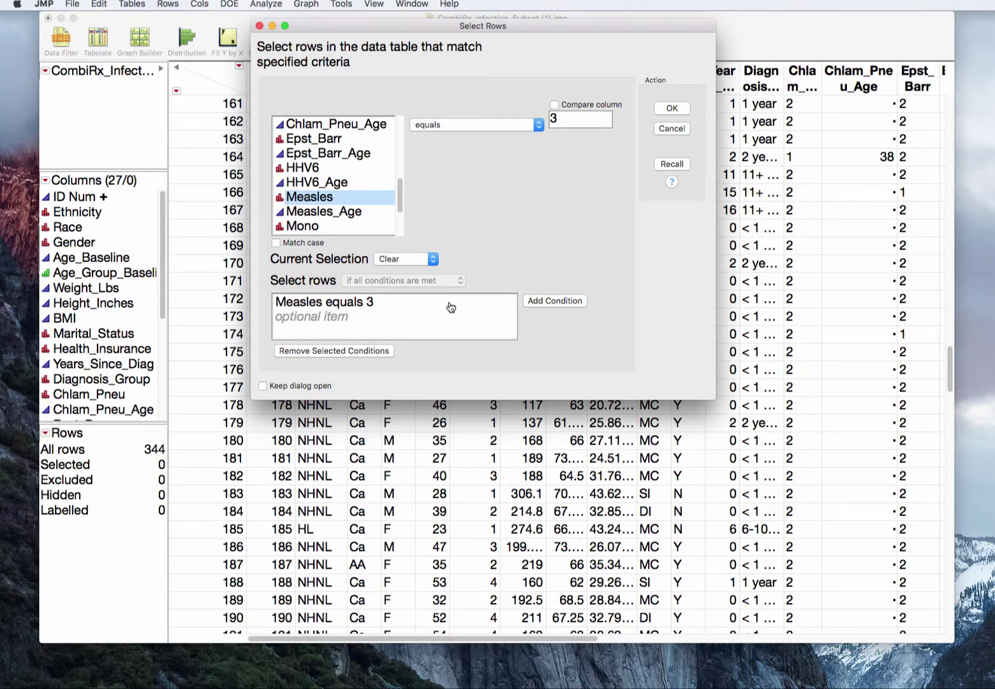
pyautogui.click(670, 109)
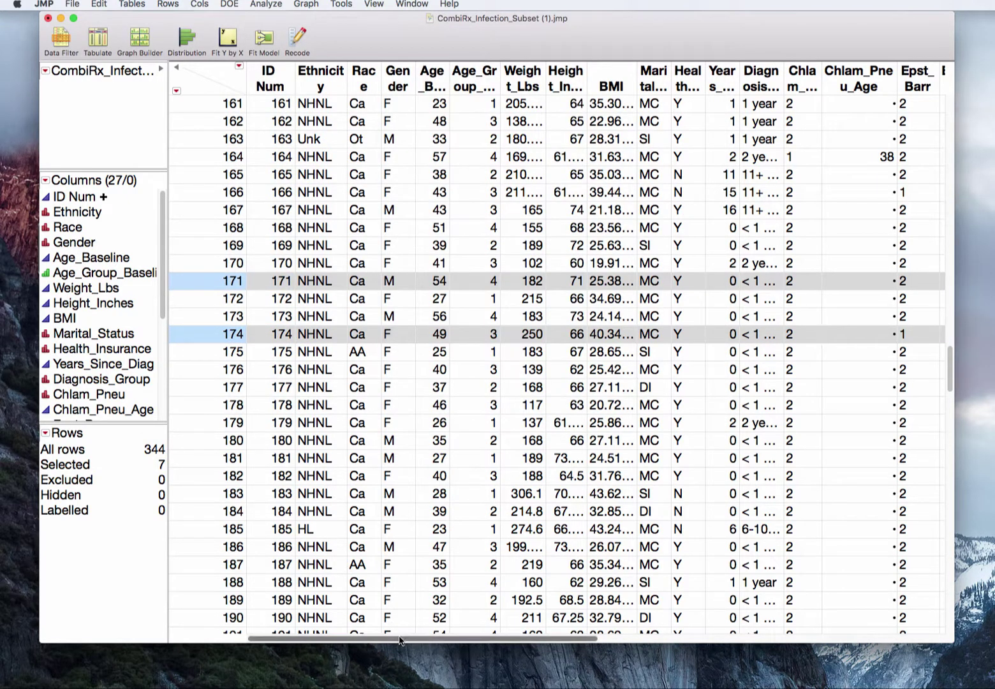
pyautogui.moveTo(405, 640); pyautogui.dragTo(612, 670)
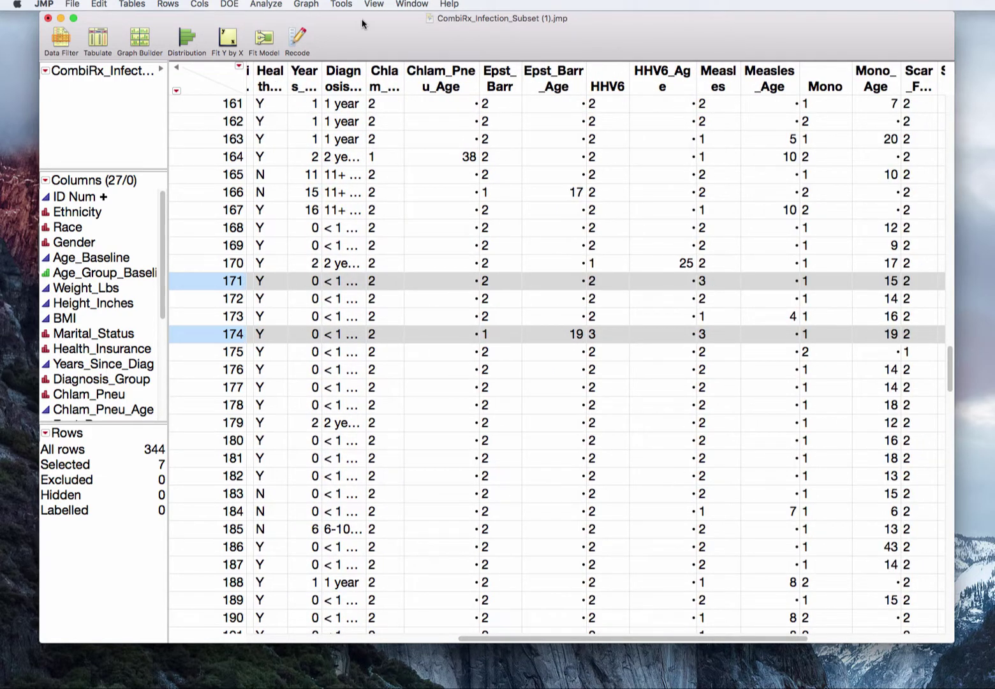
# Step: Exclude the selected Measles level 3 rows, unexclude them again, and clear the row selection
pyautogui.click(166, 6)
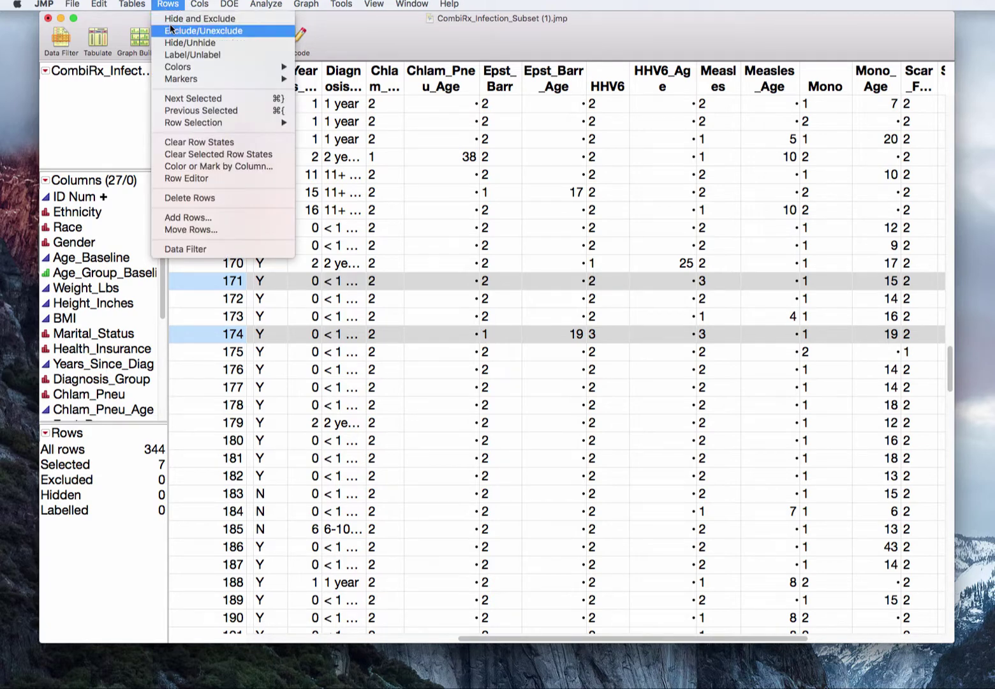
pyautogui.click(171, 31)
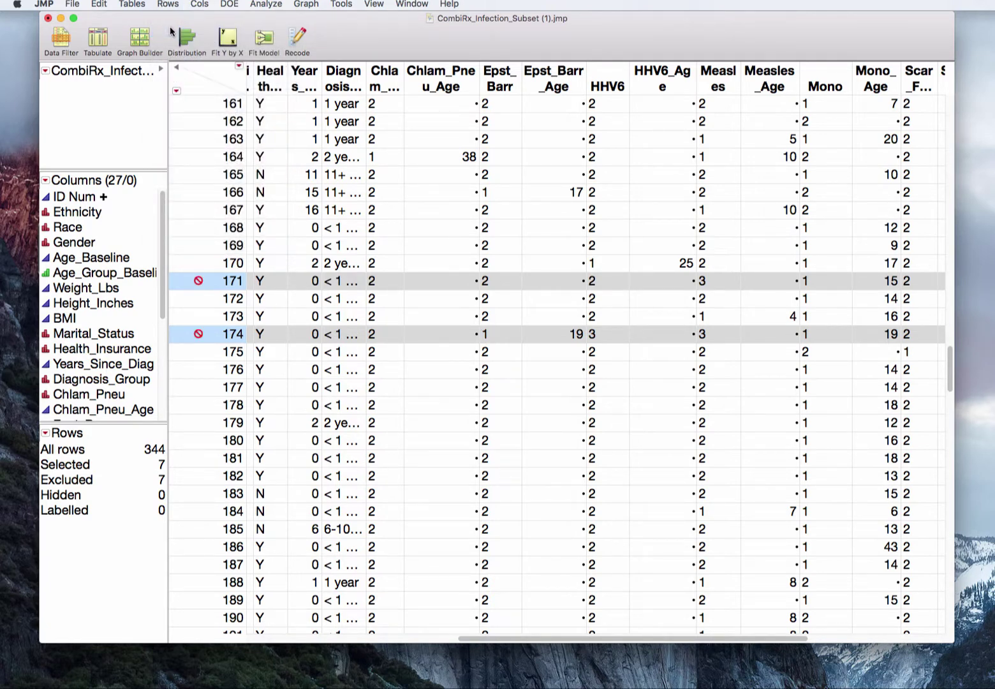
pyautogui.click(167, 5)
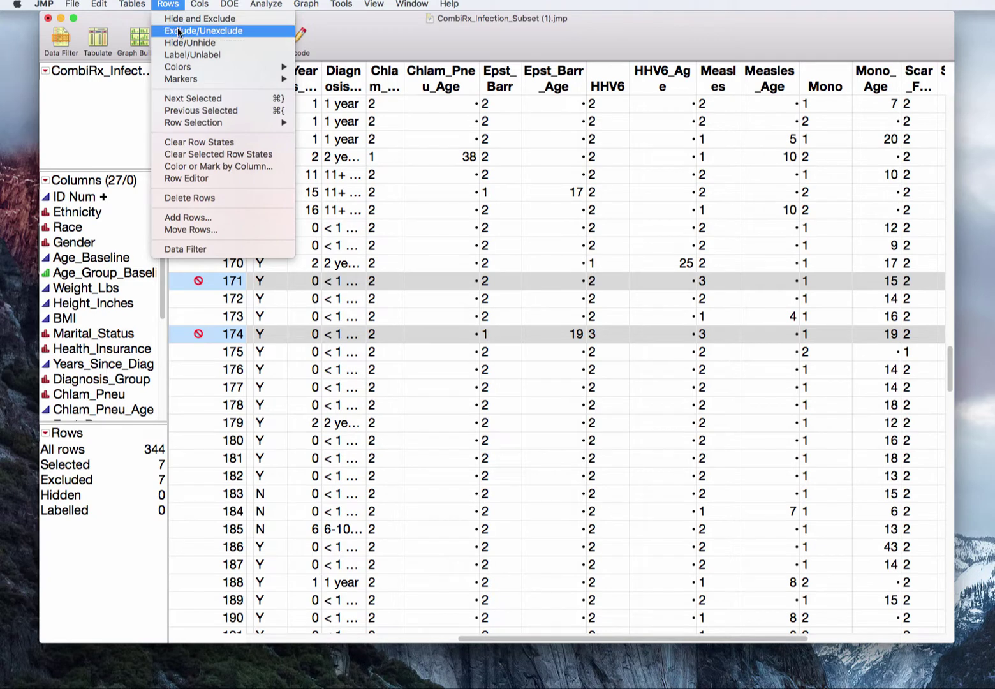
pyautogui.click(177, 31)
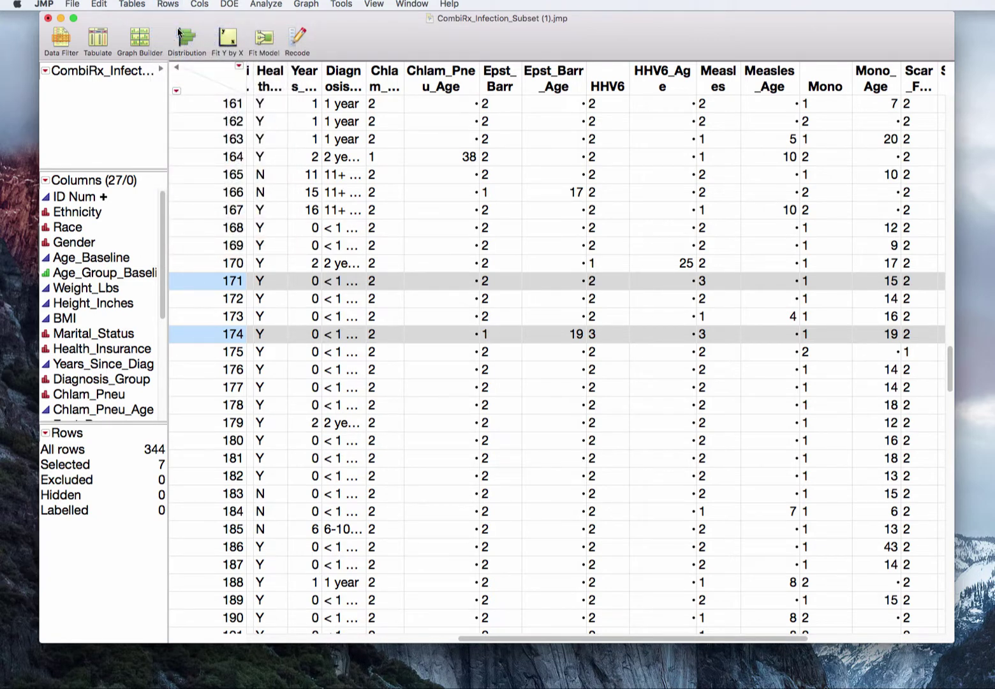
pyautogui.press('Escape')
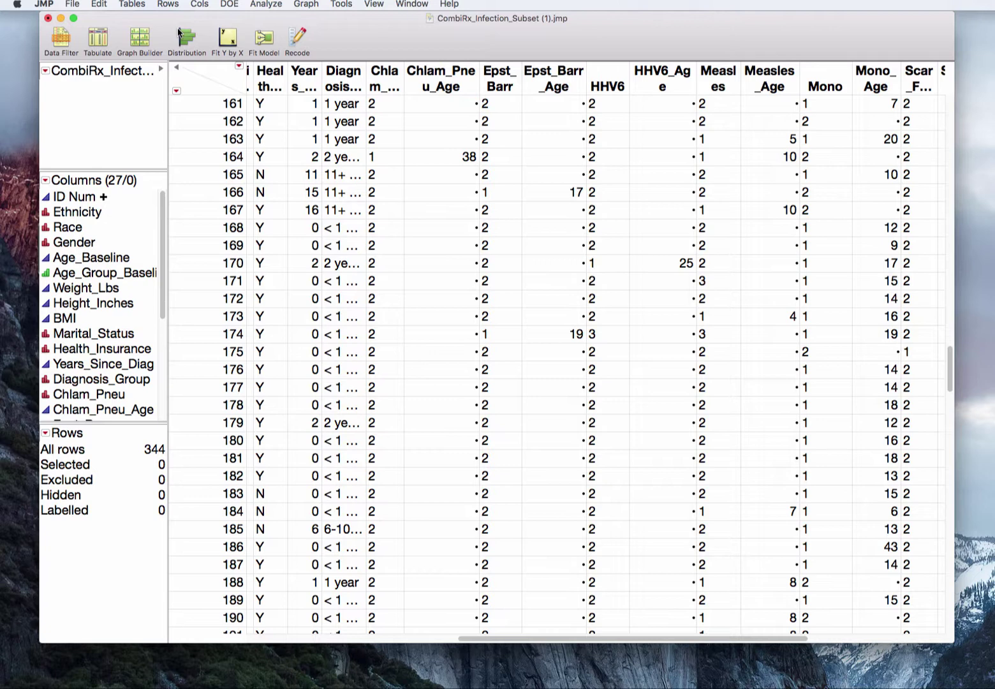
# Step: Create a distribution report for Chlam_Pneu, Epst_Barr, HHV6, Measles, Mono, Scar_Fever and Whoop_Cough
pyautogui.click(266, 4)
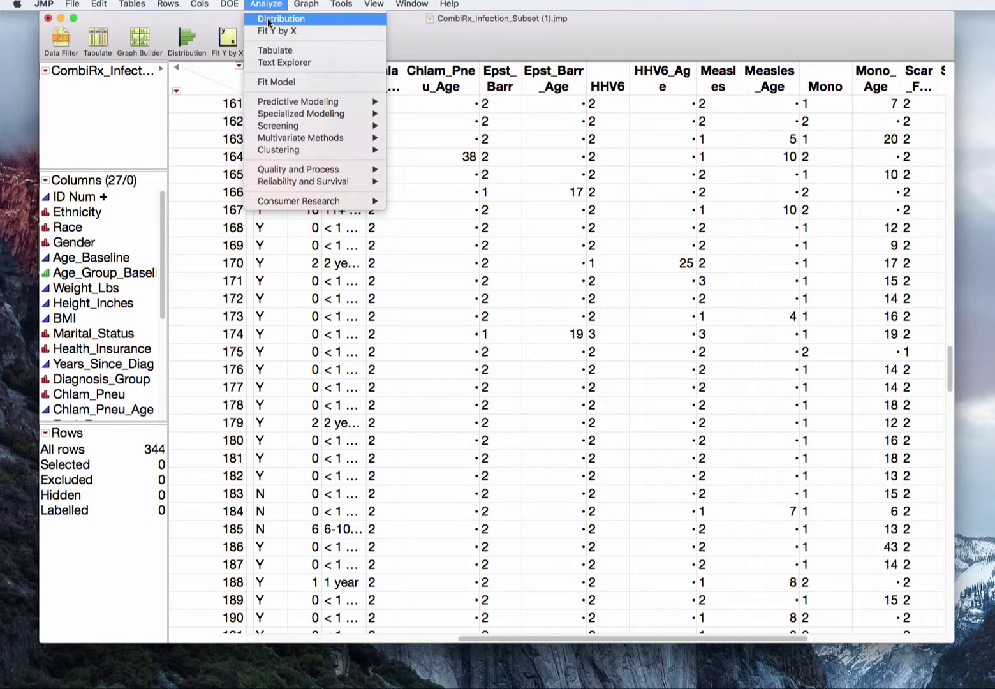
pyautogui.click(267, 19)
pyautogui.moveTo(670, 105); pyautogui.dragTo(357, 59)
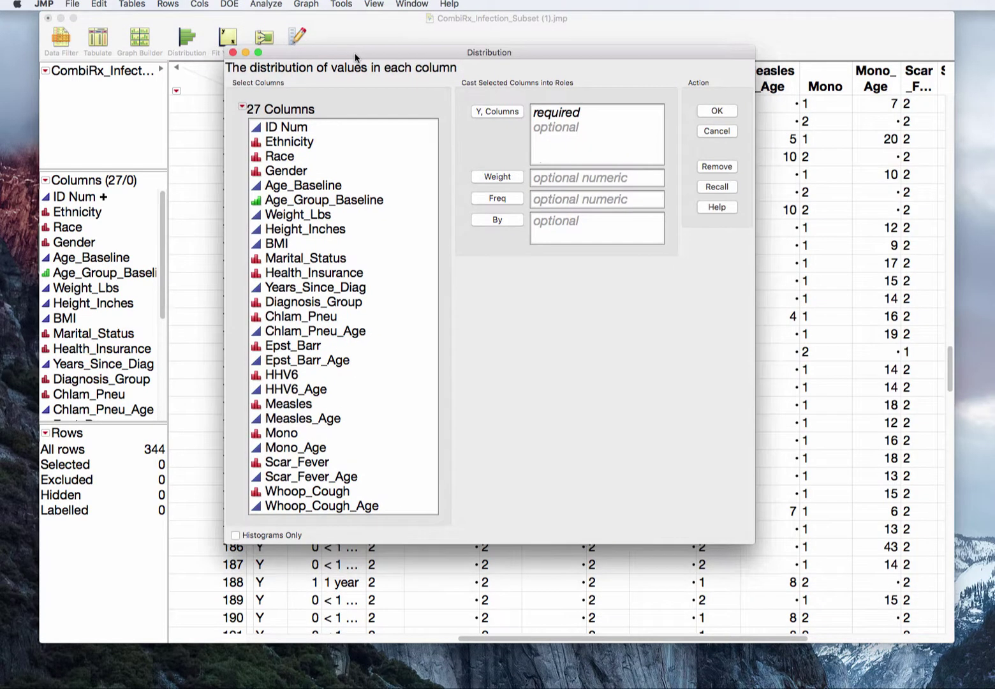
pyautogui.click(308, 318)
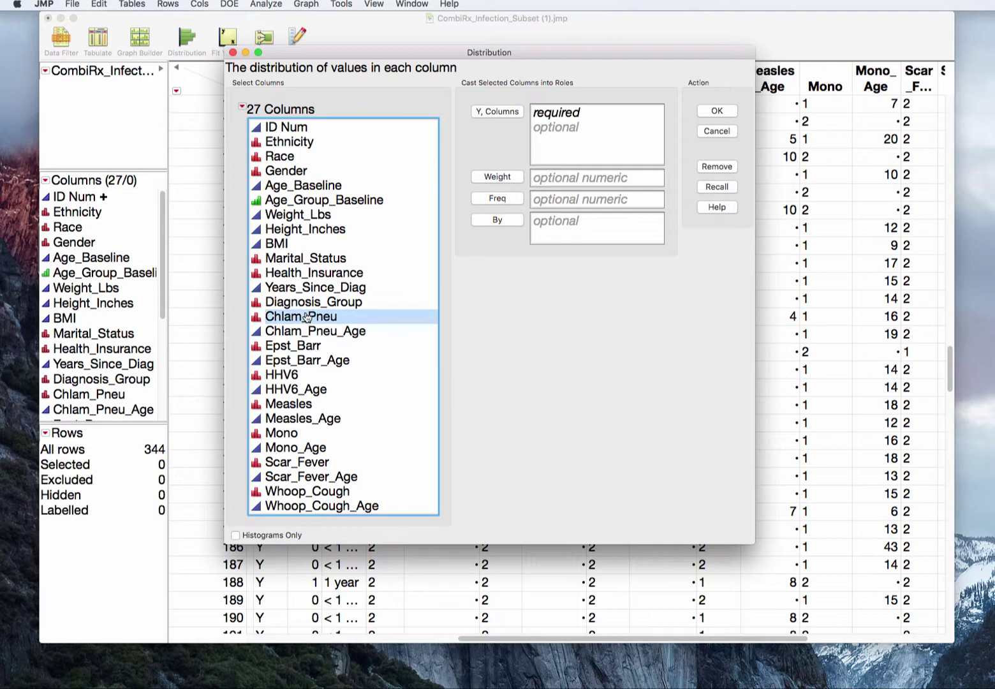
pyautogui.keyDown('super'); pyautogui.click(294, 347); pyautogui.keyUp('super')
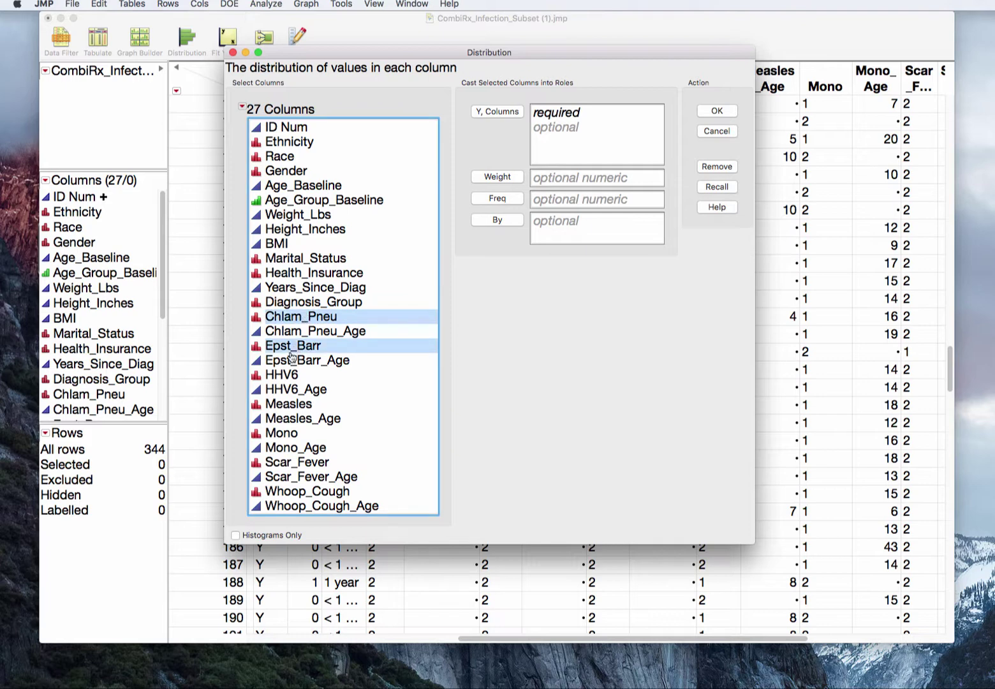
pyautogui.keyDown('super'); pyautogui.click(279, 377); pyautogui.keyUp('super')
pyautogui.keyDown('super'); pyautogui.click(279, 407); pyautogui.keyUp('super')
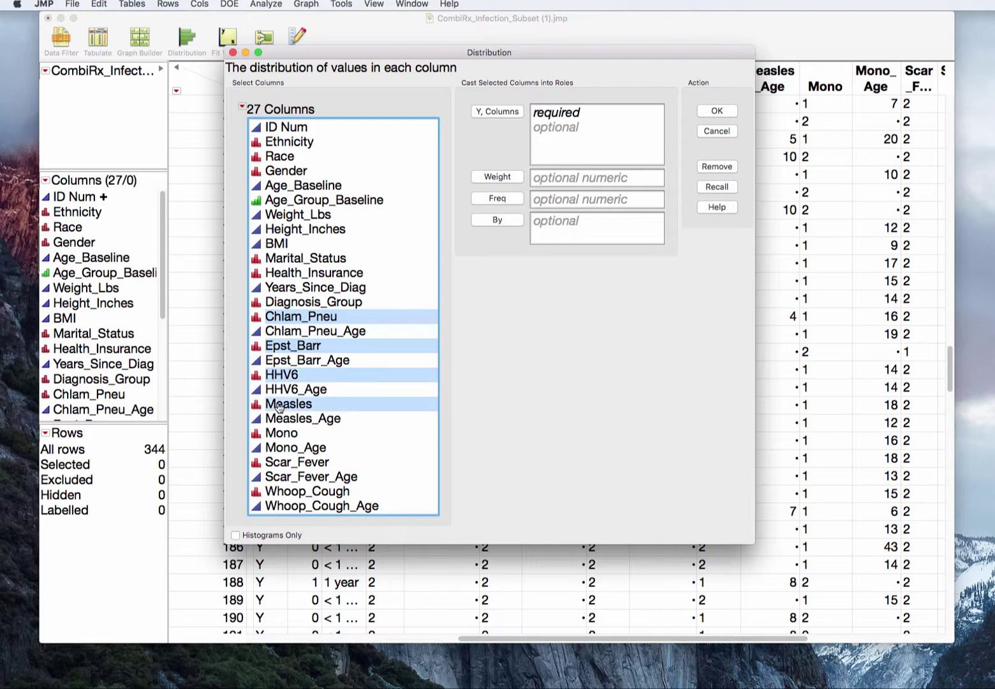
pyautogui.keyDown('super'); pyautogui.click(281, 435); pyautogui.keyUp('super')
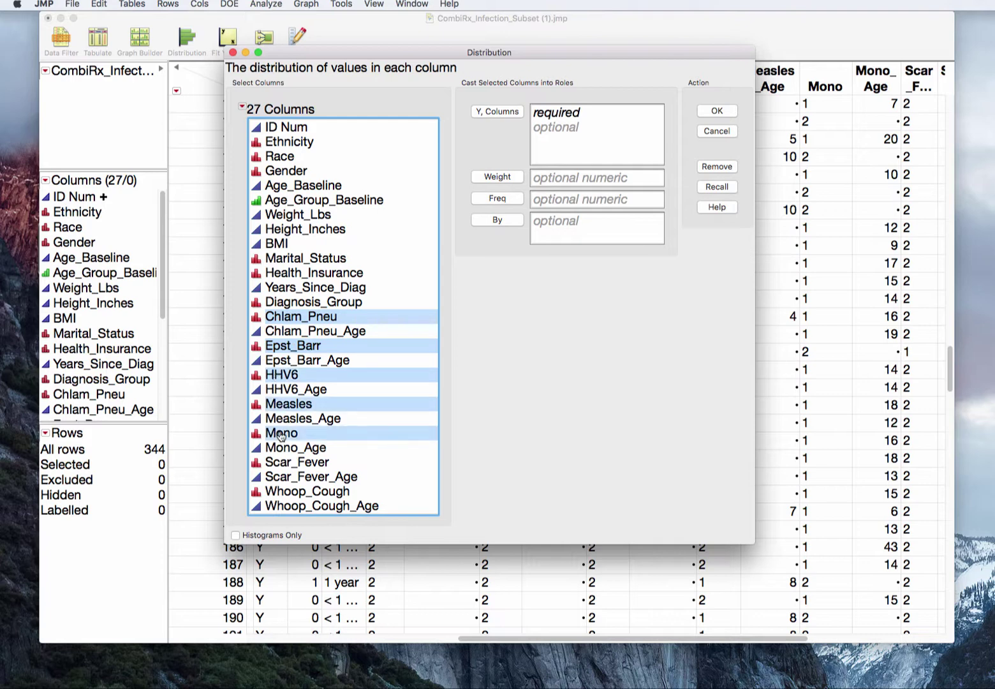
pyautogui.keyDown('super'); pyautogui.click(291, 466); pyautogui.keyUp('super')
pyautogui.keyDown('super'); pyautogui.click(291, 493); pyautogui.keyUp('super')
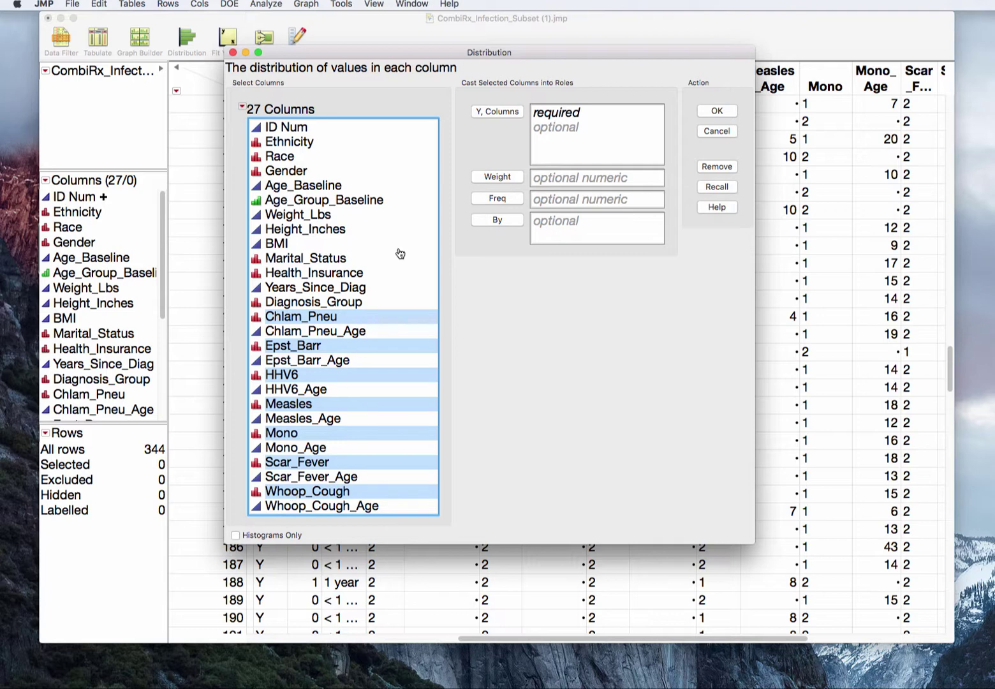
pyautogui.click(497, 111)
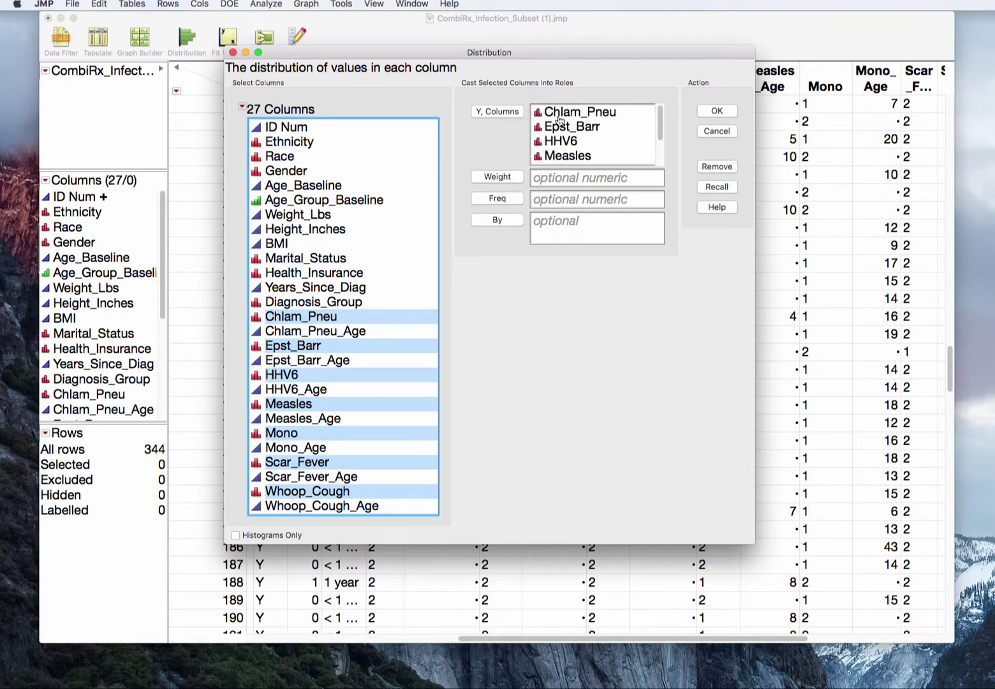
pyautogui.click(718, 112)
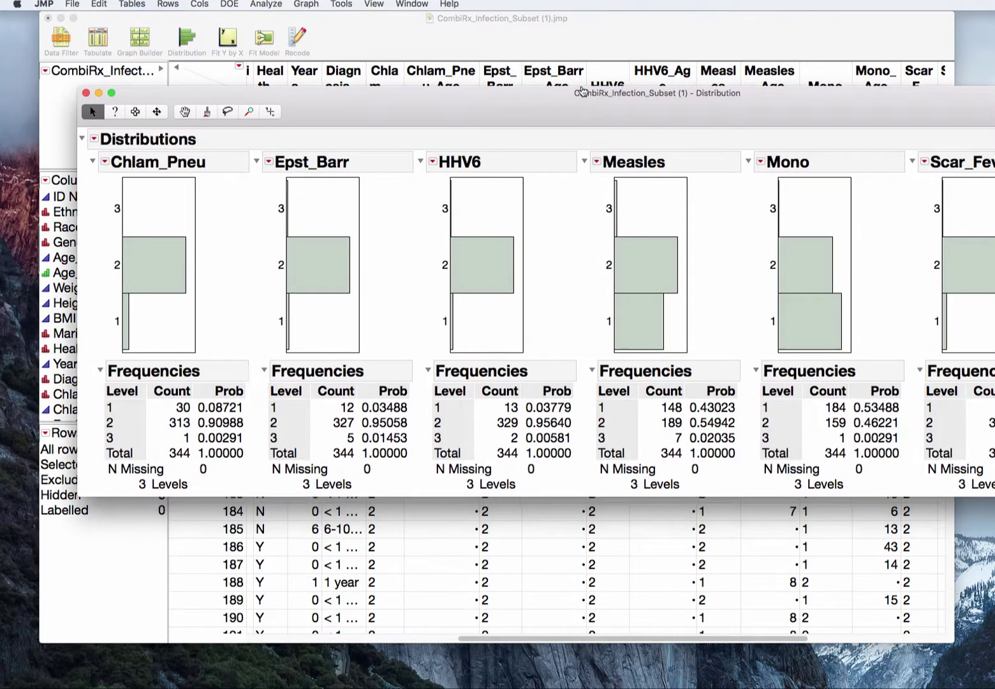
# Step: Bring the distribution report fully into view and select the level 3 rows of Chlam_Pneu, Epst_Barr and HHV6 together
pyautogui.moveTo(581, 91); pyautogui.dragTo(494, 24)
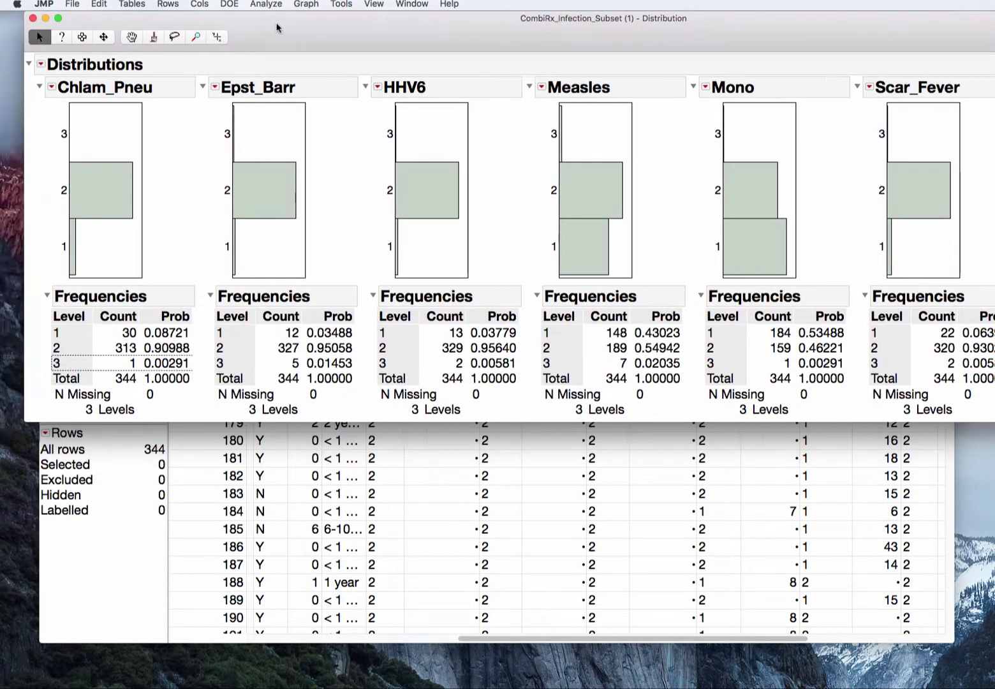
pyautogui.moveTo(276, 27); pyautogui.dragTo(253, 28)
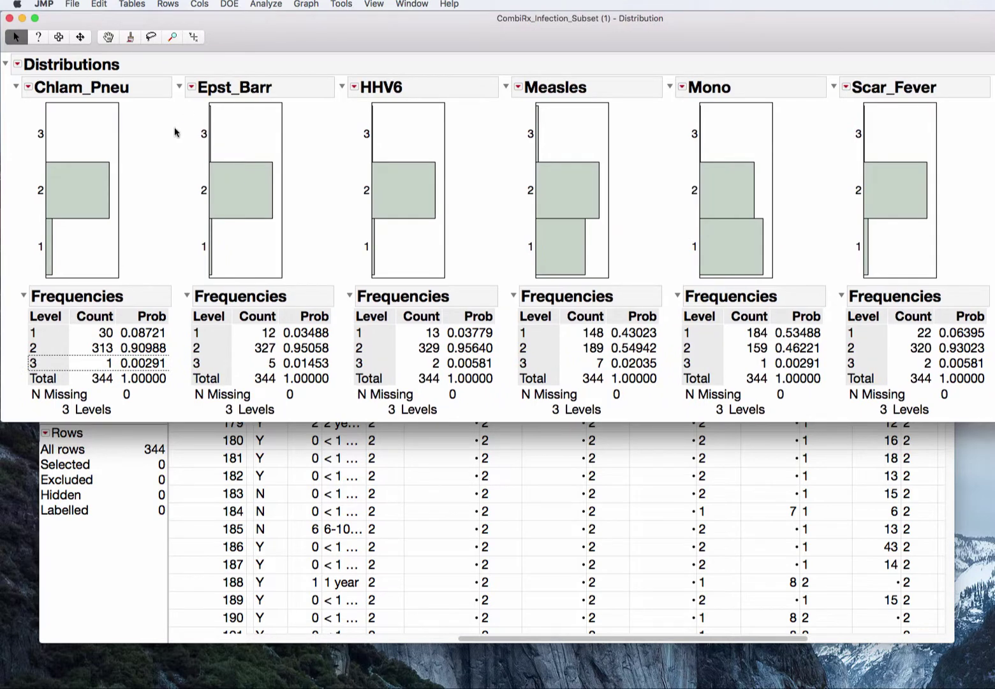
pyautogui.click(46, 362)
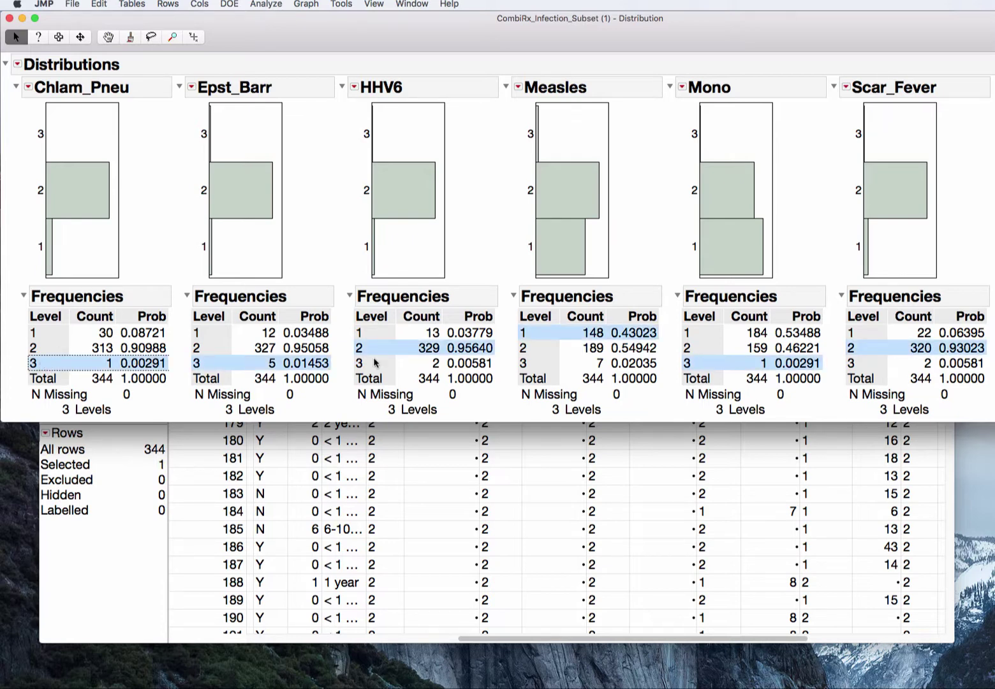
pyautogui.click(197, 364)
pyautogui.click(197, 364)
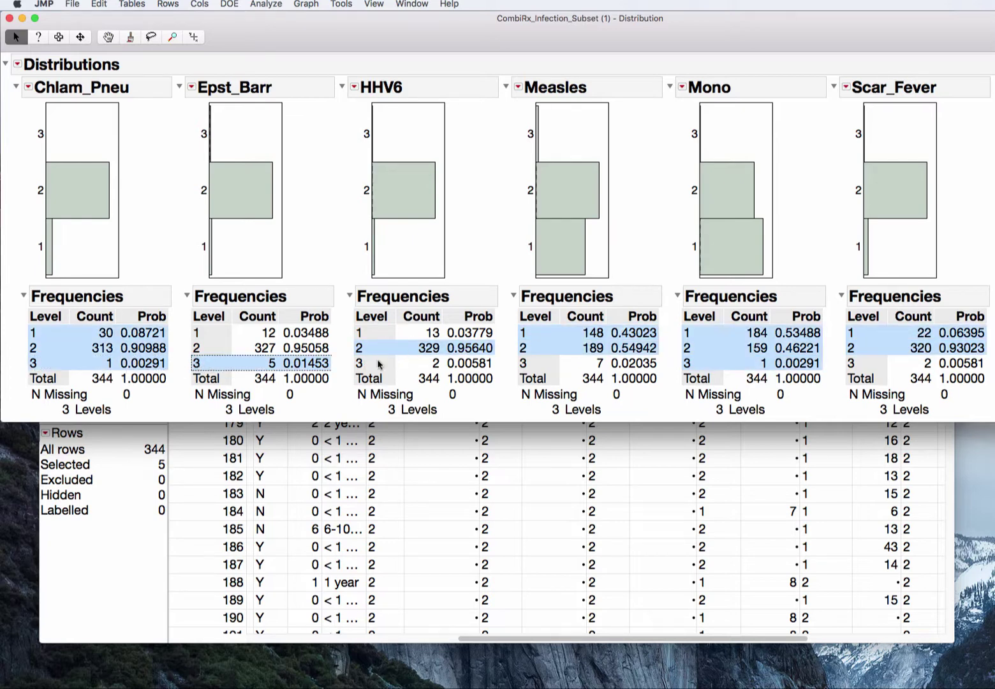
pyautogui.keyDown('shift'); pyautogui.click(368, 364); pyautogui.keyUp('shift')
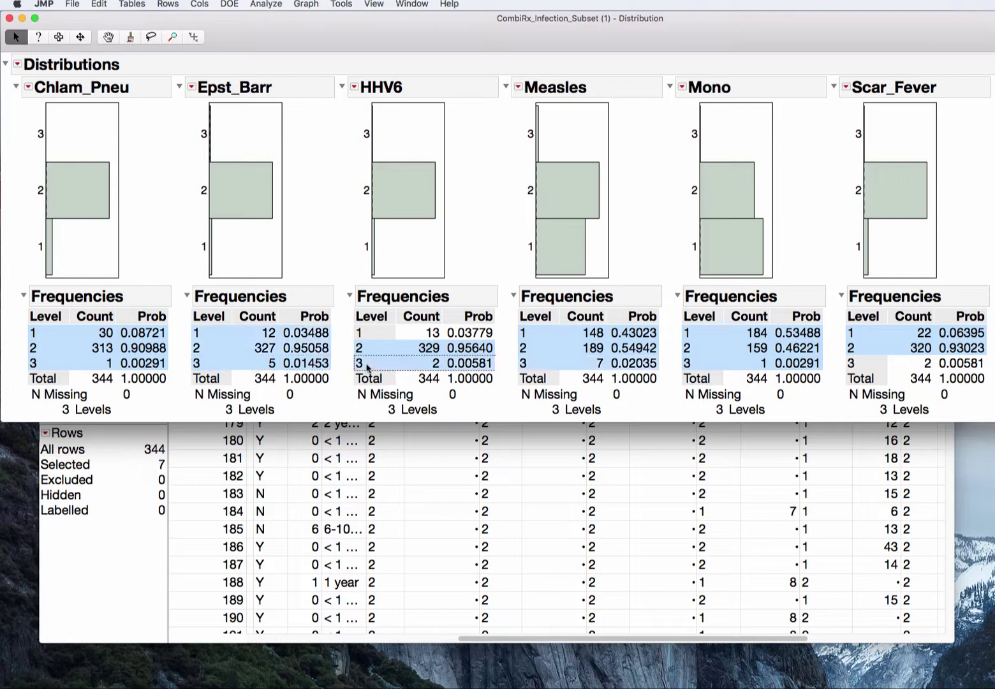
# Step: Extend the selection with the level 3 rows of Measles, Mono and Scar_Fever
pyautogui.keyDown('super'); pyautogui.click(547, 363); pyautogui.keyUp('super')
pyautogui.keyDown('super'); pyautogui.click(547, 363); pyautogui.keyUp('super')
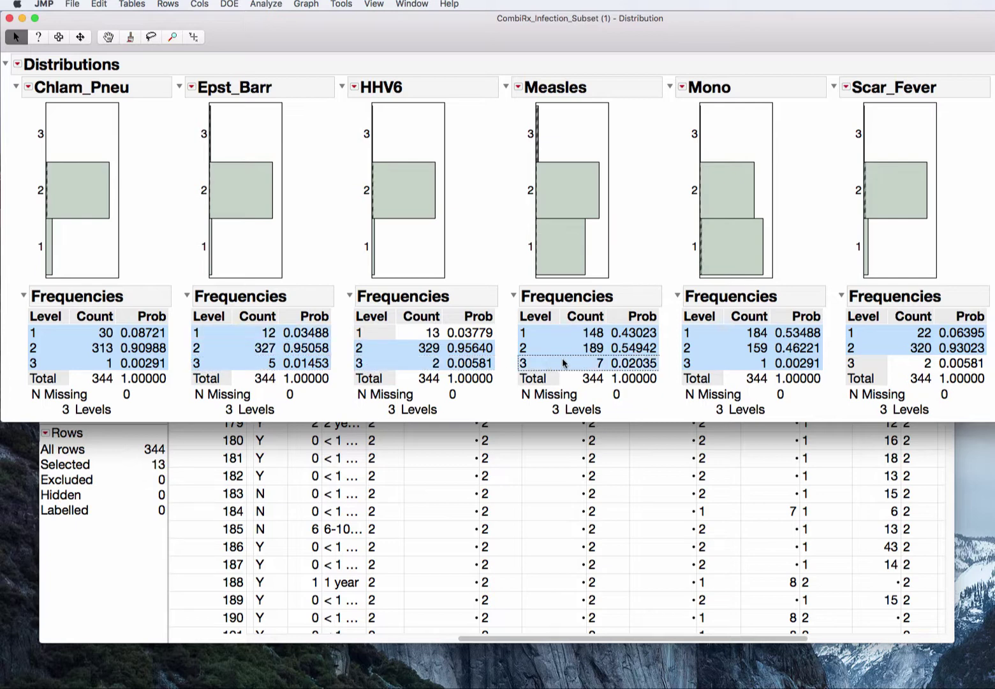
pyautogui.keyDown('super'); pyautogui.click(696, 364); pyautogui.keyUp('super')
pyautogui.keyDown('super'); pyautogui.click(696, 364); pyautogui.keyUp('super')
pyautogui.keyDown('super'); pyautogui.click(871, 364); pyautogui.keyUp('super')
pyautogui.keyDown('super'); pyautogui.click(871, 364); pyautogui.keyUp('super')
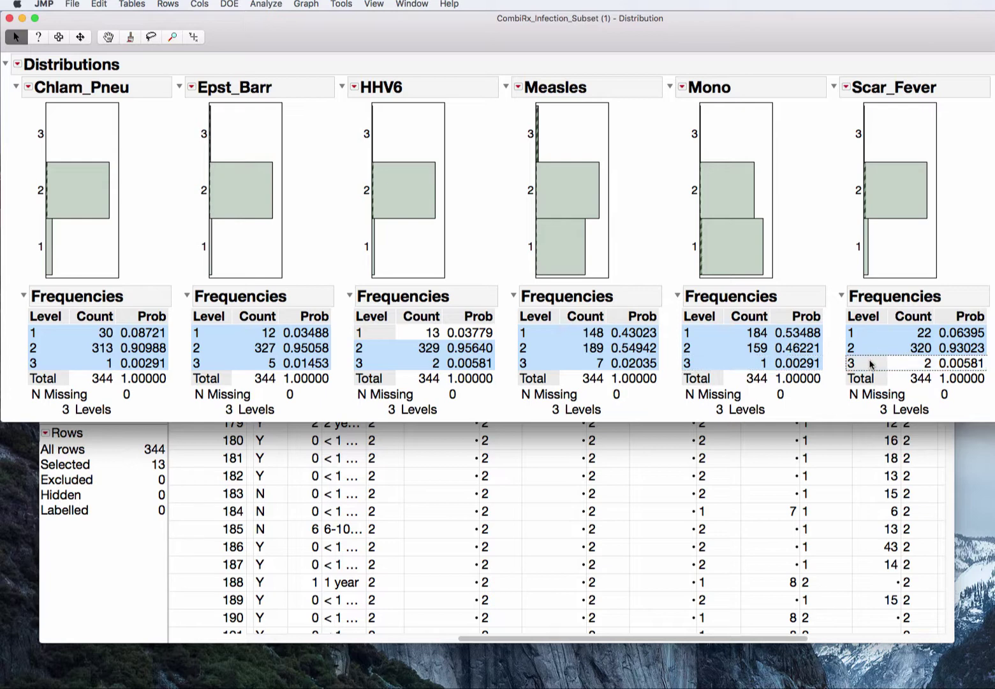
pyautogui.keyDown('super'); pyautogui.click(871, 364); pyautogui.keyUp('super')
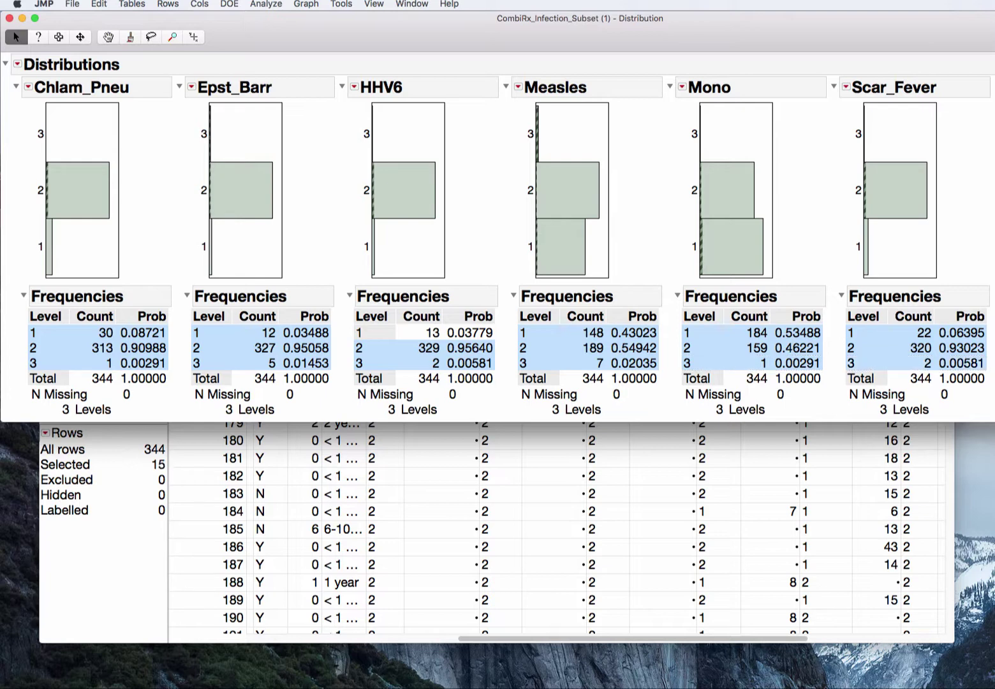
# Step: Deselect and reselect the Chlam_Pneu level 3 row, then exclude all selected rows
pyautogui.keyDown('super'); pyautogui.click(82, 365); pyautogui.keyUp('super')
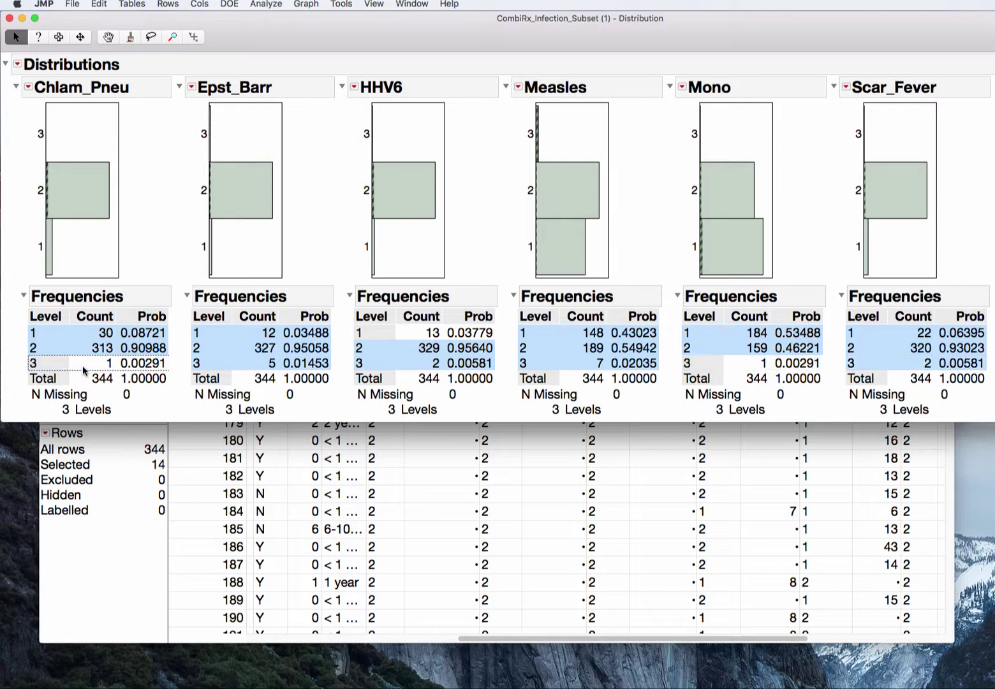
pyautogui.keyDown('super'); pyautogui.click(82, 365); pyautogui.keyUp('super')
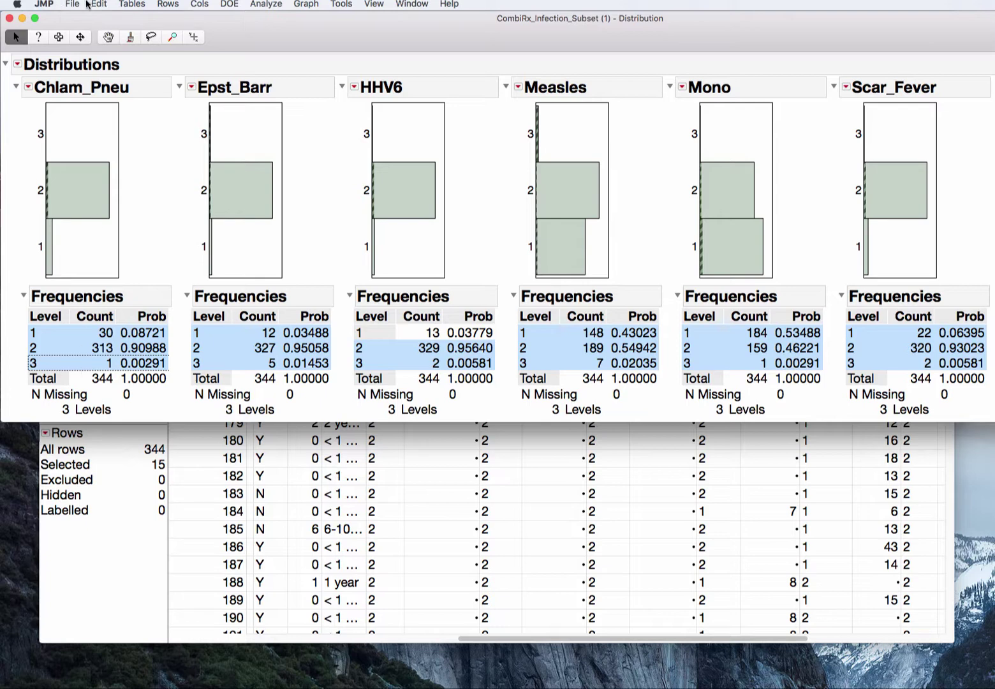
pyautogui.click(166, 4)
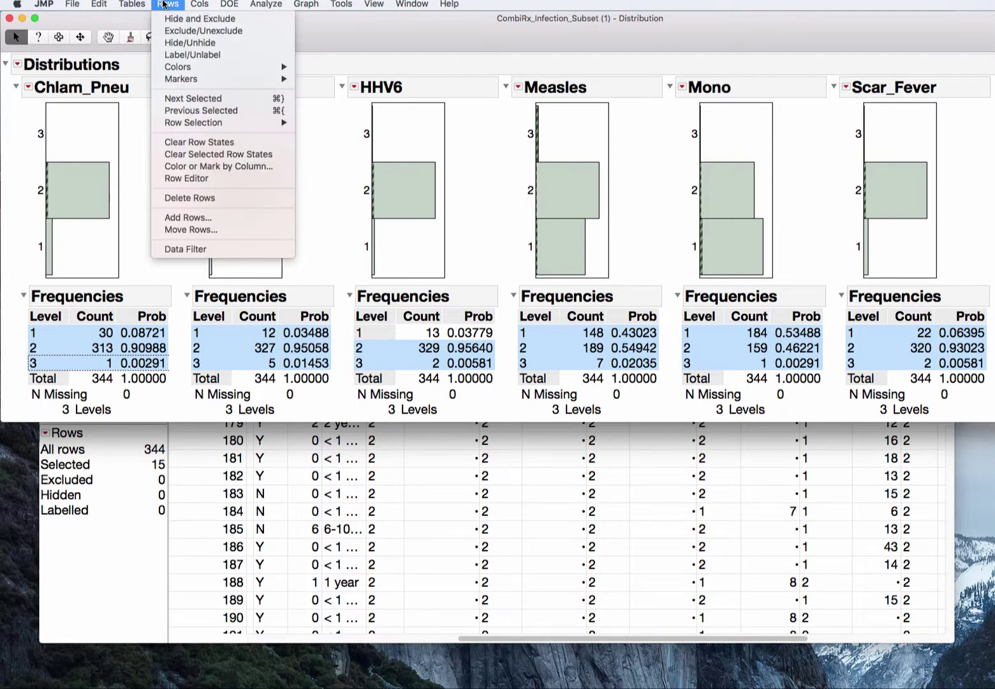
pyautogui.click(178, 30)
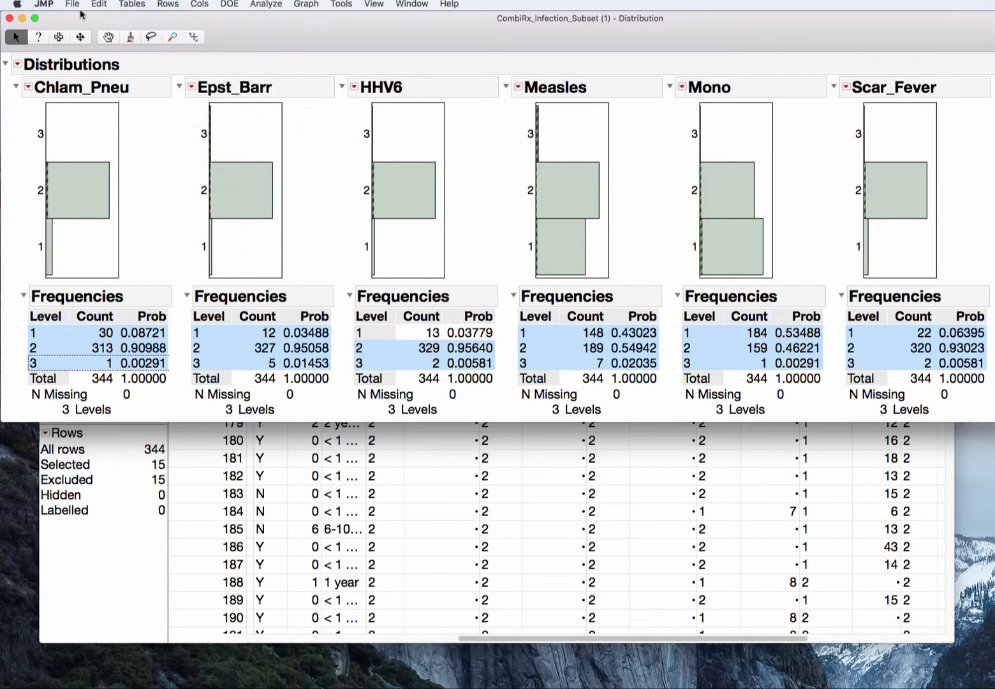
# Step: Close the distribution report and clear the row selection in the data table
pyautogui.moveTo(91, 21); pyautogui.dragTo(131, 3)
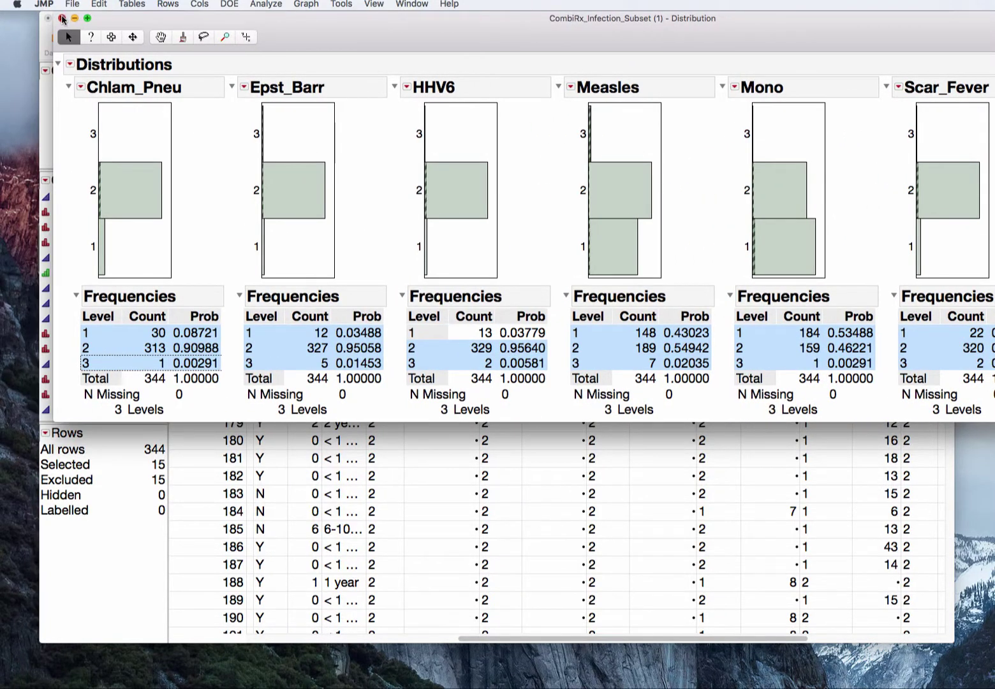
pyautogui.click(62, 18)
pyautogui.press('Escape')
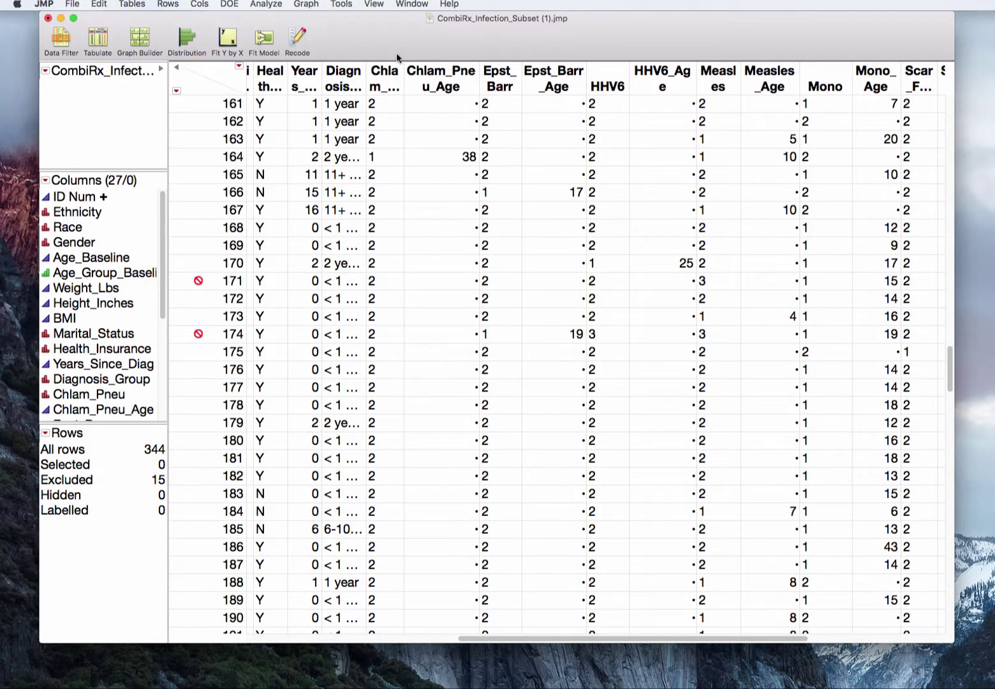
# Step: Select all rows marked as excluded, unexclude them, and clear the row selection
pyautogui.click(160, 4)
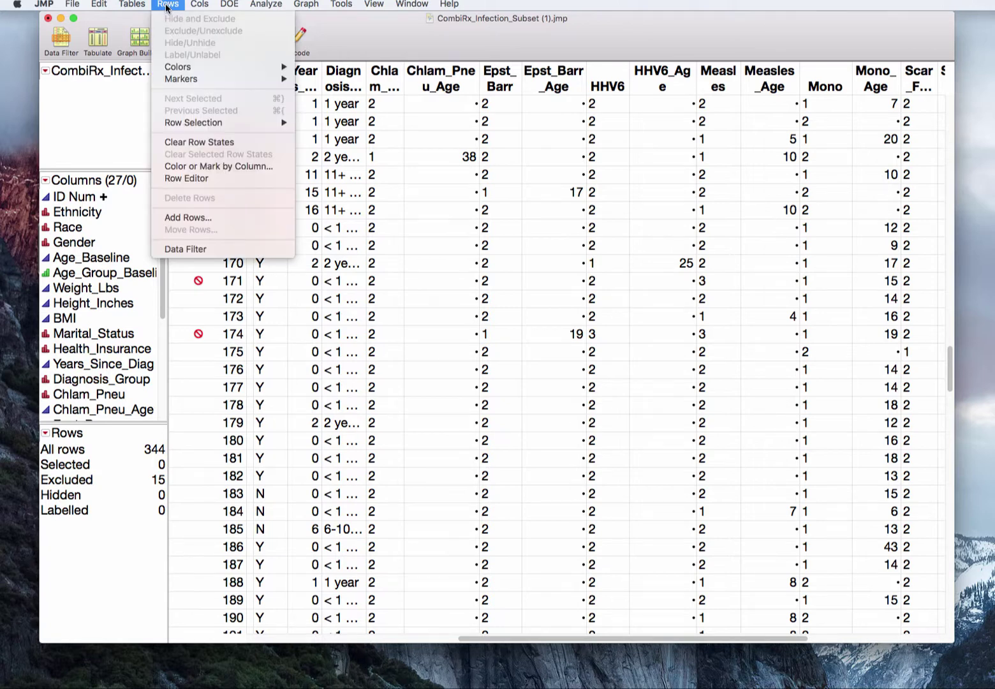
pyautogui.moveTo(199, 123)
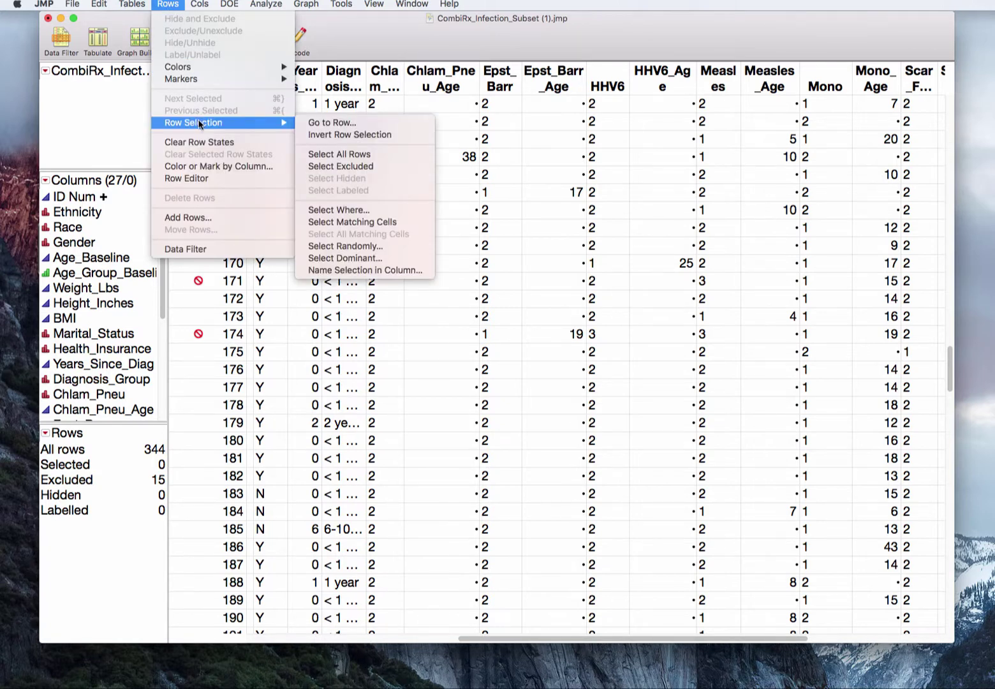
pyautogui.click(367, 165)
pyautogui.click(167, 4)
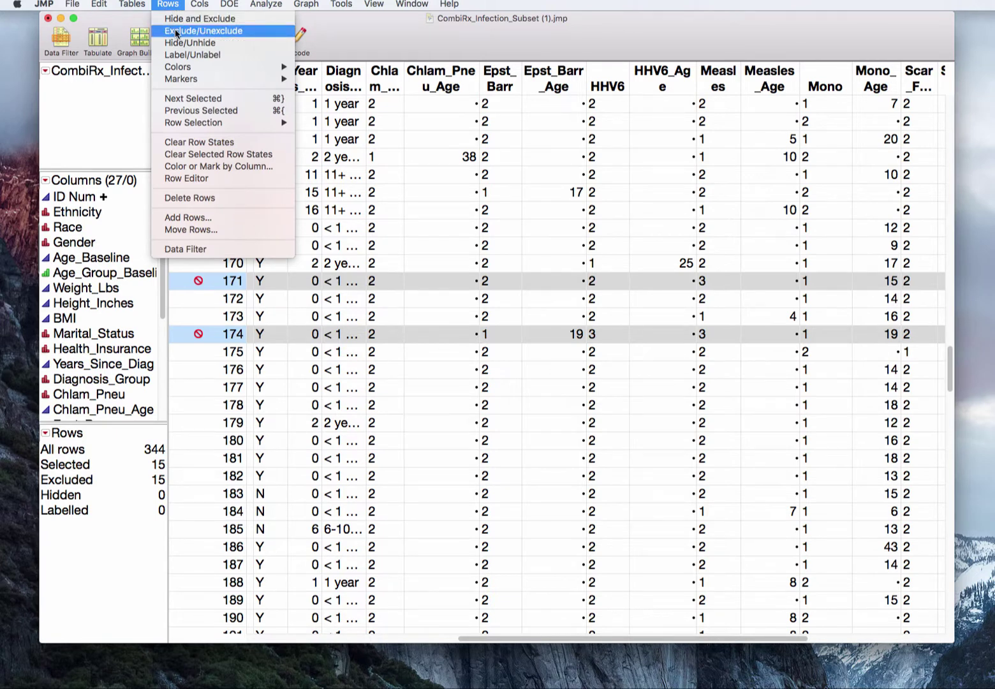
pyautogui.click(177, 29)
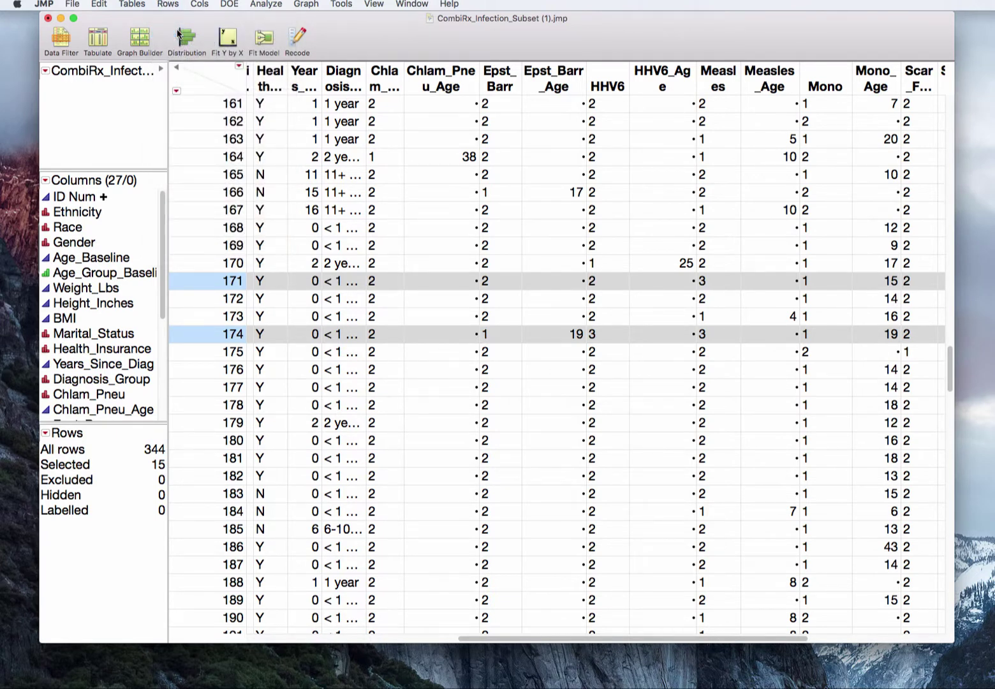
pyautogui.press('Escape')
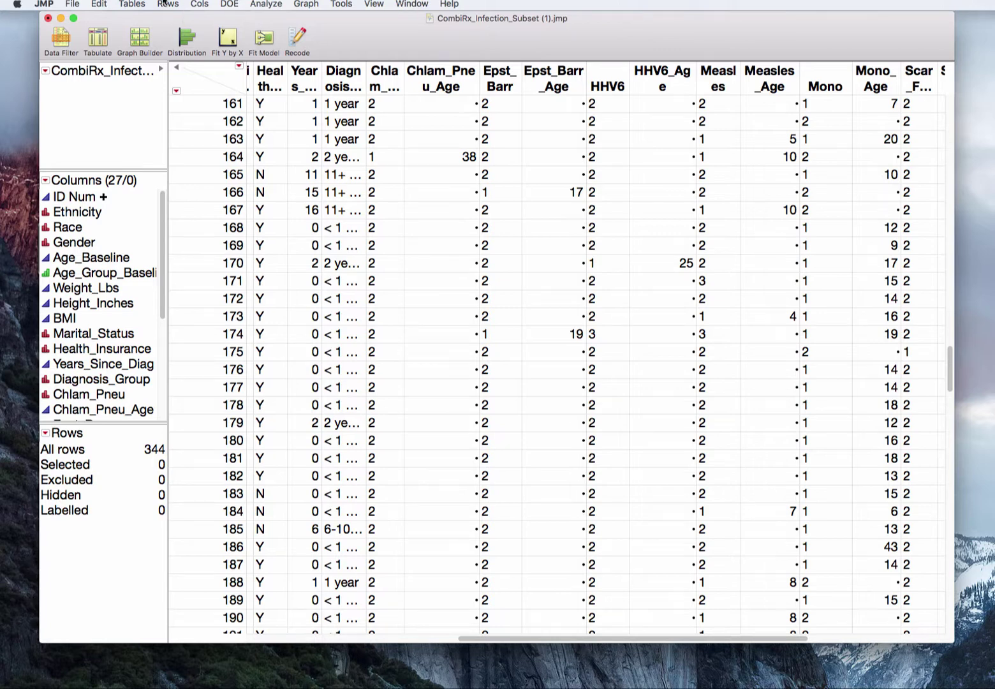
# Step: Start a Select Where row selection and add the condition that Chlam_Pneu equals 3
pyautogui.click(167, 5)
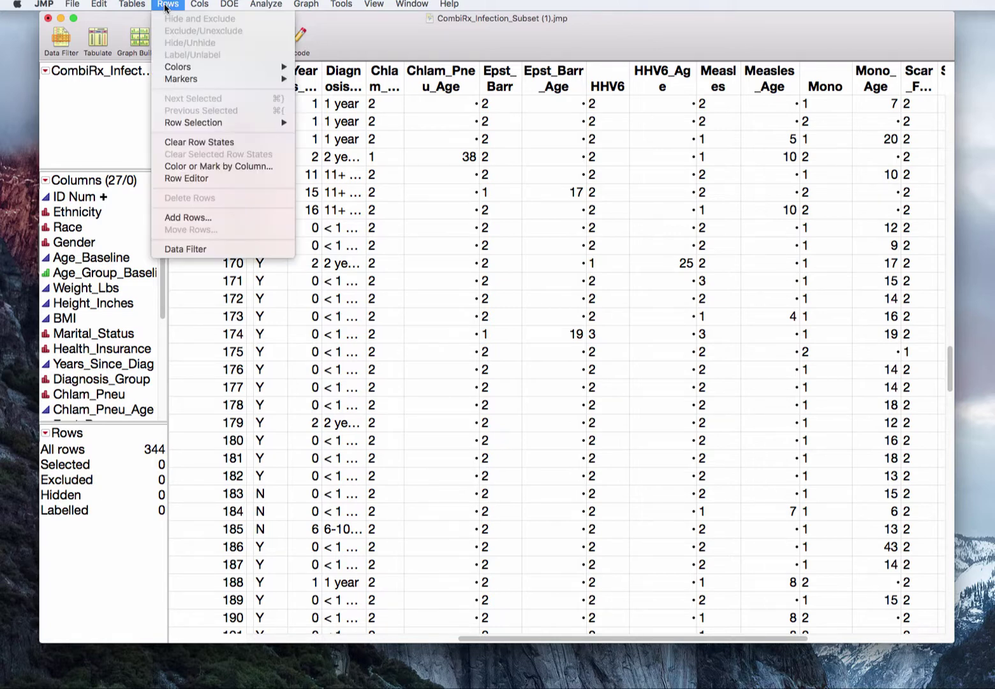
pyautogui.moveTo(195, 124)
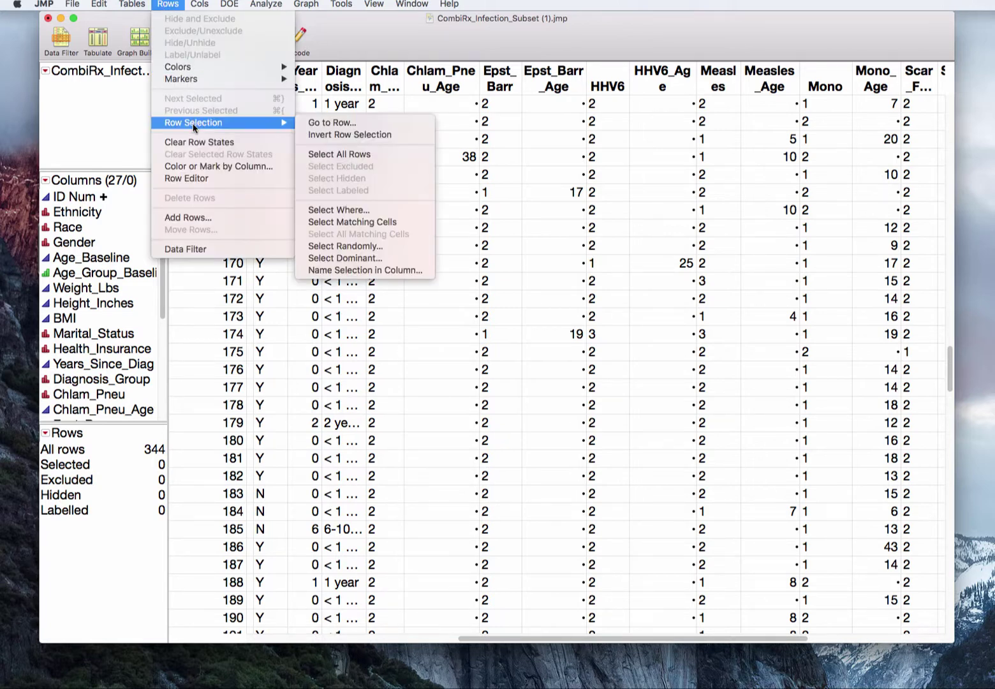
pyautogui.click(361, 211)
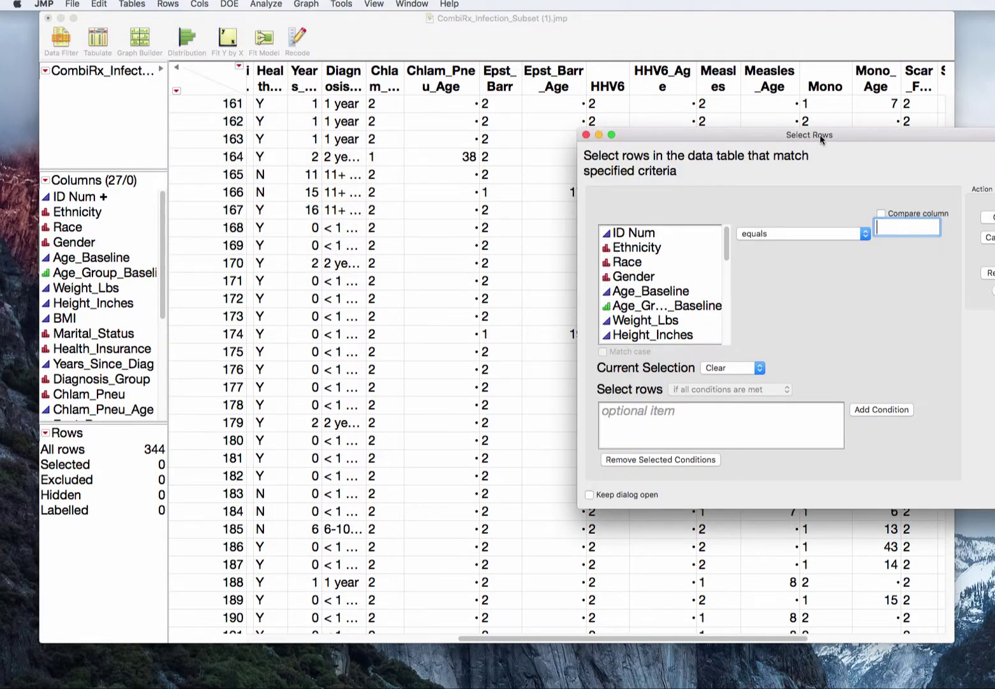
pyautogui.moveTo(824, 141); pyautogui.dragTo(505, 102)
pyautogui.moveTo(406, 213); pyautogui.dragTo(406, 238)
pyautogui.click(343, 296)
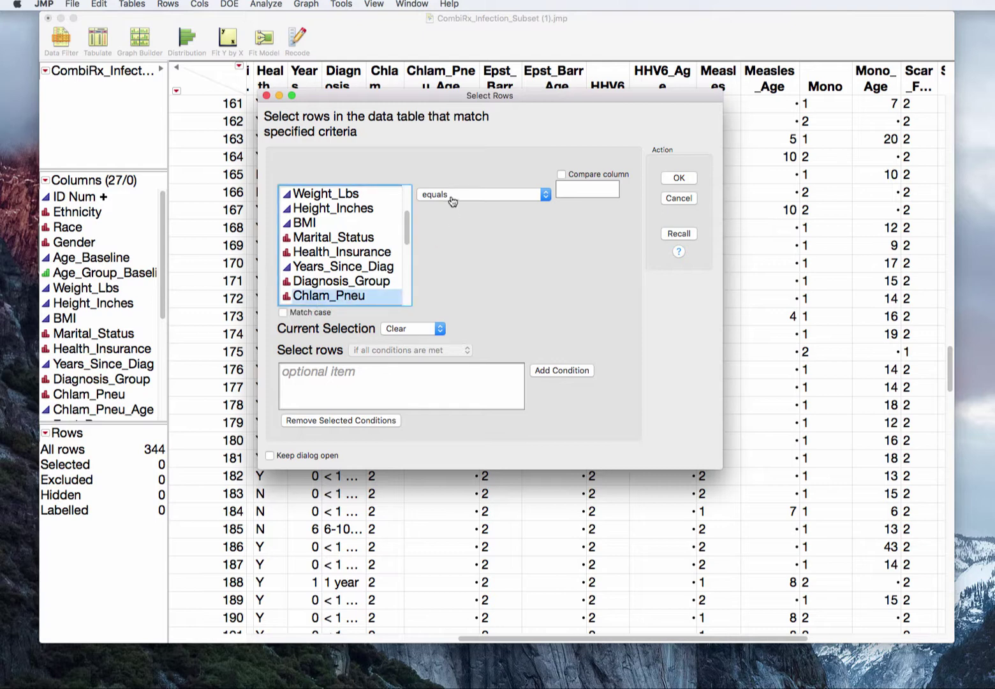
pyautogui.click(598, 190)
pyautogui.write('3')
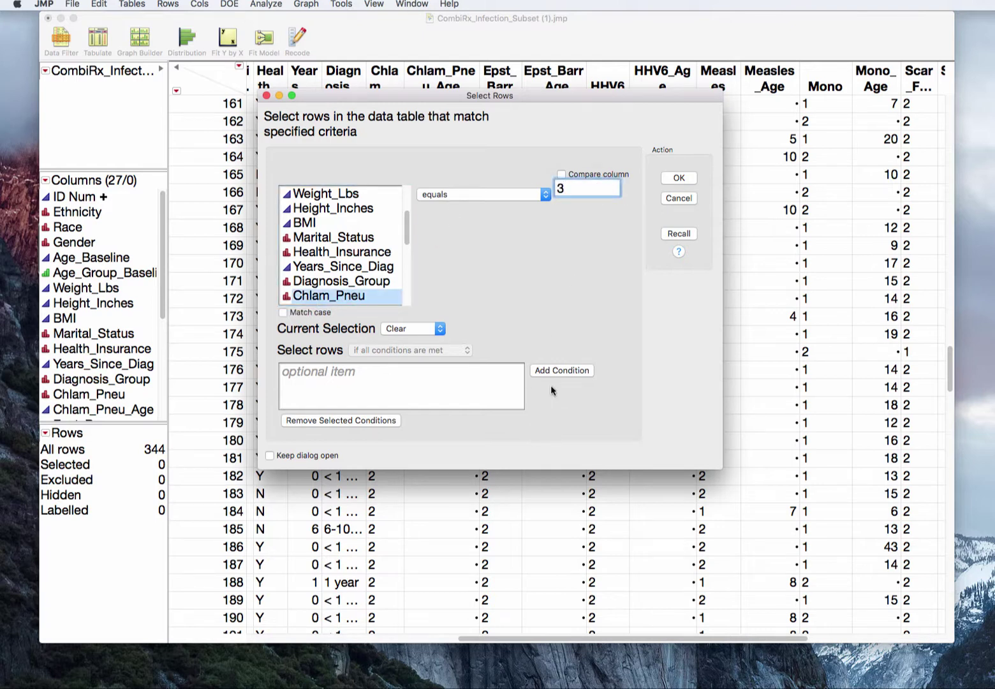
pyautogui.click(573, 370)
# Step: Add conditions to the row selection for Epst_Barr equals 3 and HHV6 equals 3
pyautogui.moveTo(406, 237); pyautogui.dragTo(406, 257)
pyautogui.click(336, 268)
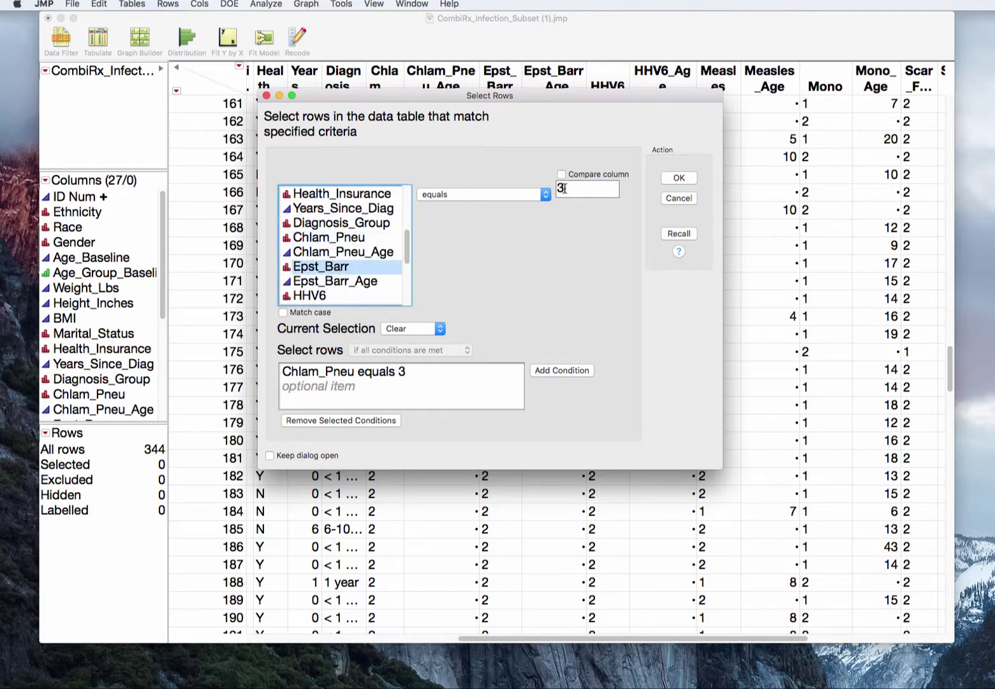
pyautogui.click(563, 372)
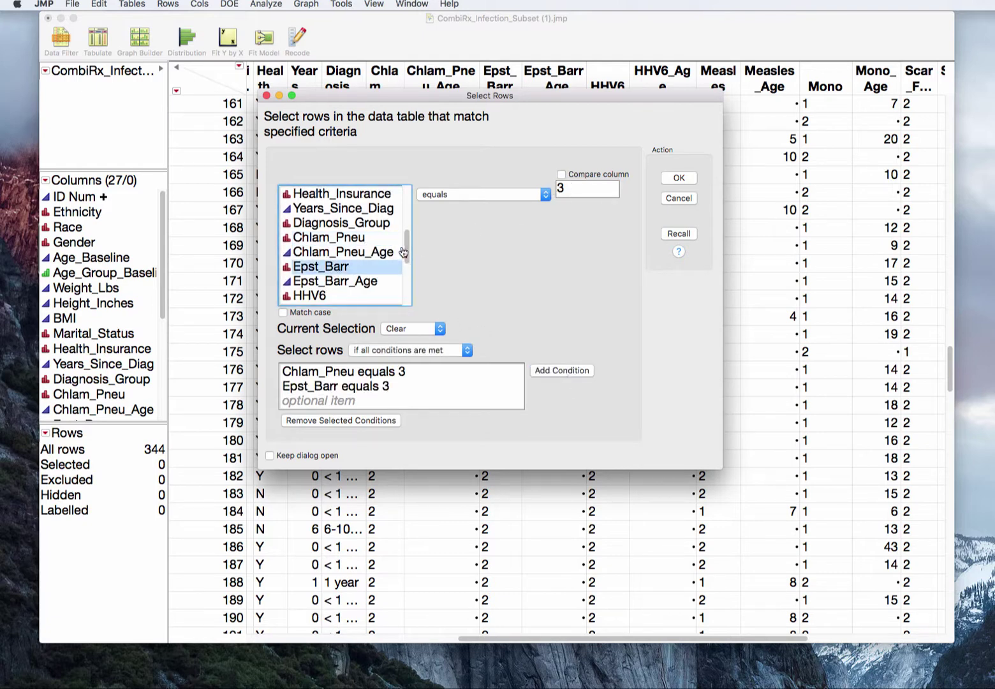
pyautogui.moveTo(406, 246); pyautogui.dragTo(406, 260)
pyautogui.click(355, 253)
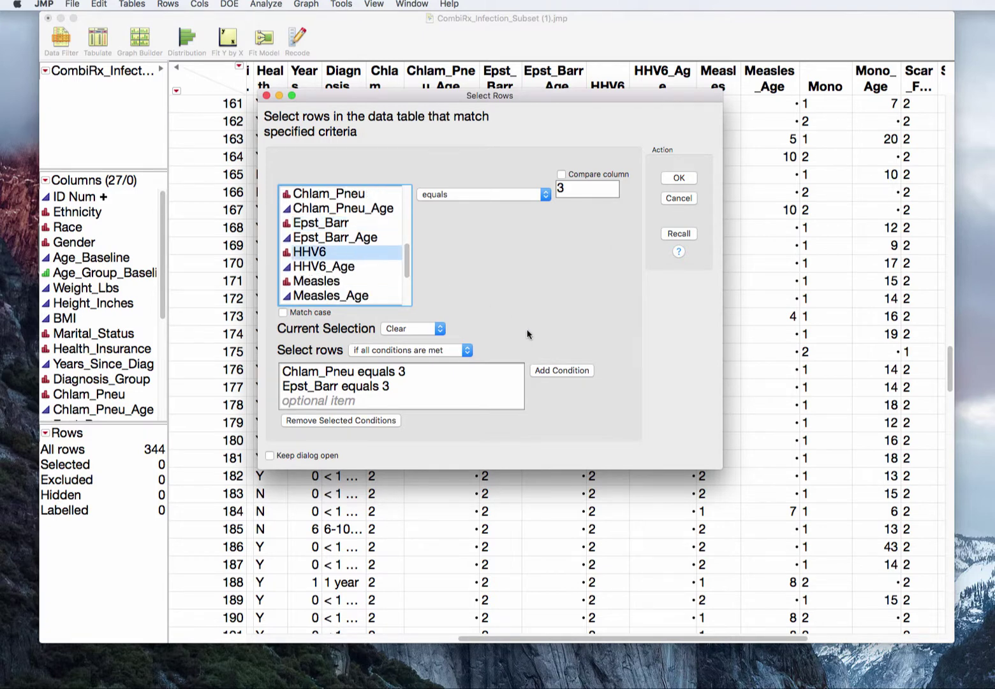
pyautogui.click(550, 376)
# Step: Add the conditions Measles equals 3 and Mono equals 3, enlarging the condition list to fit them
pyautogui.click(347, 281)
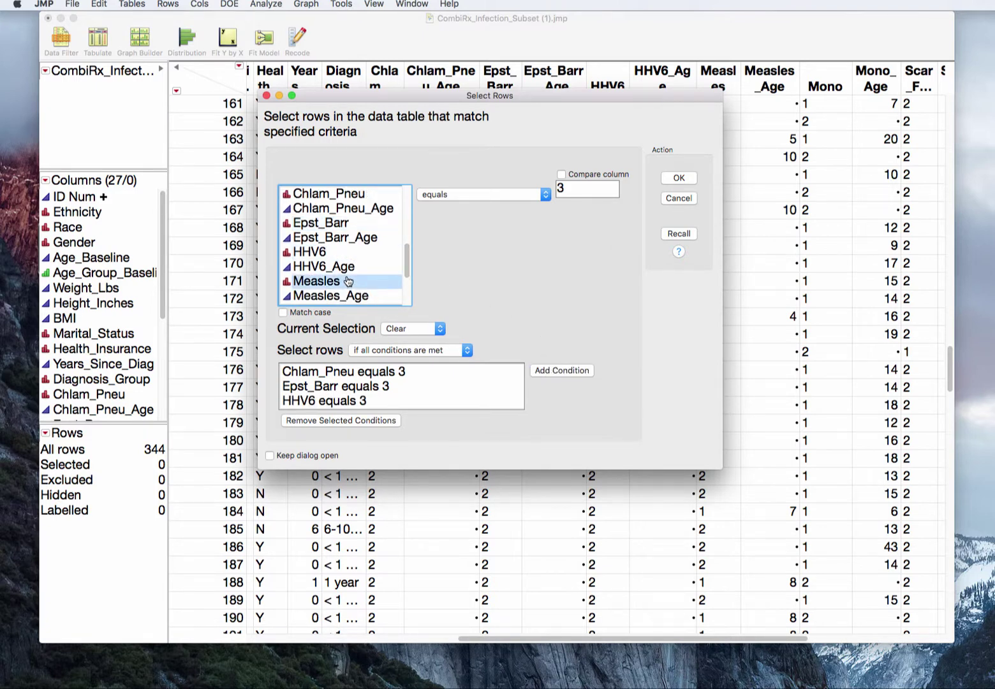
pyautogui.click(562, 371)
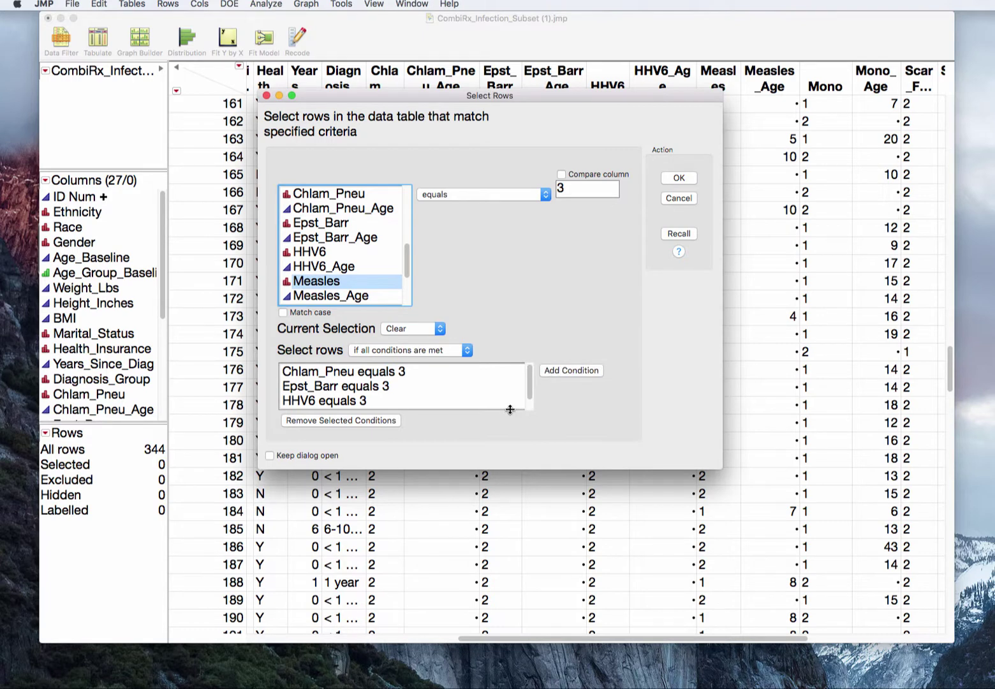
pyautogui.moveTo(509, 409); pyautogui.dragTo(511, 467)
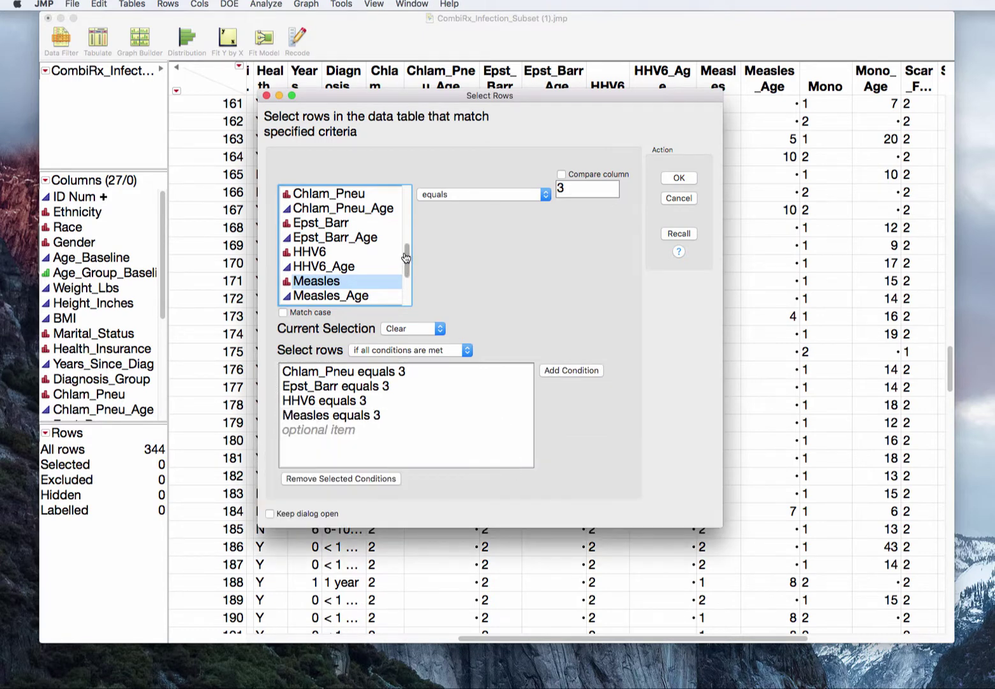
pyautogui.scroll(-2, 363, 268)
pyautogui.click(360, 253)
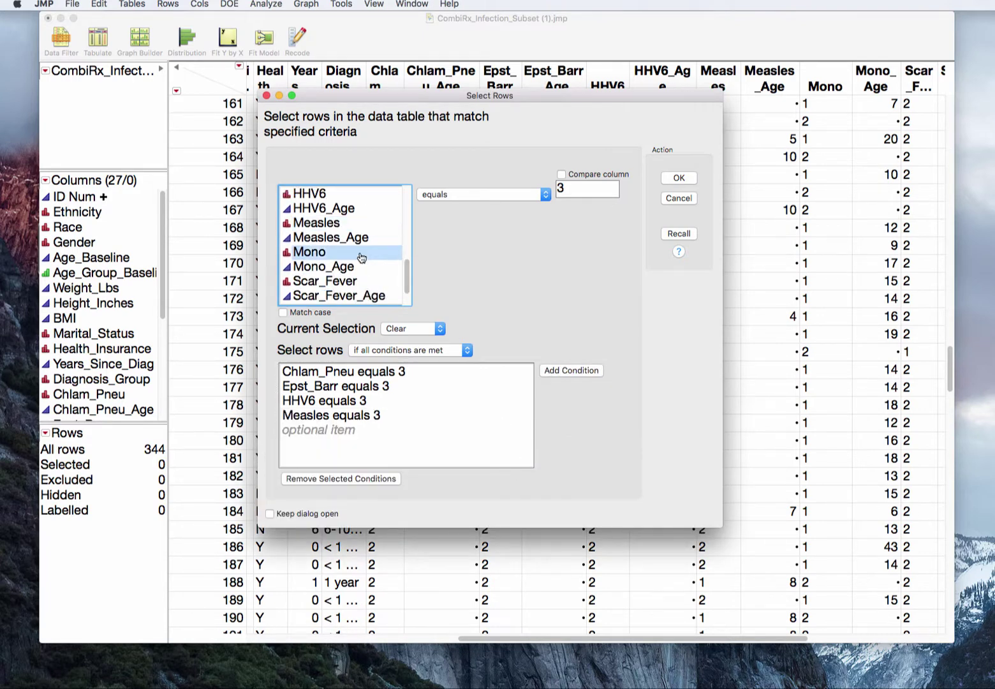
pyautogui.click(570, 370)
# Step: Add the conditions Scar_Fever equals 3 and Whoop_Cough equals 3 to the row selection criteria
pyautogui.click(364, 281)
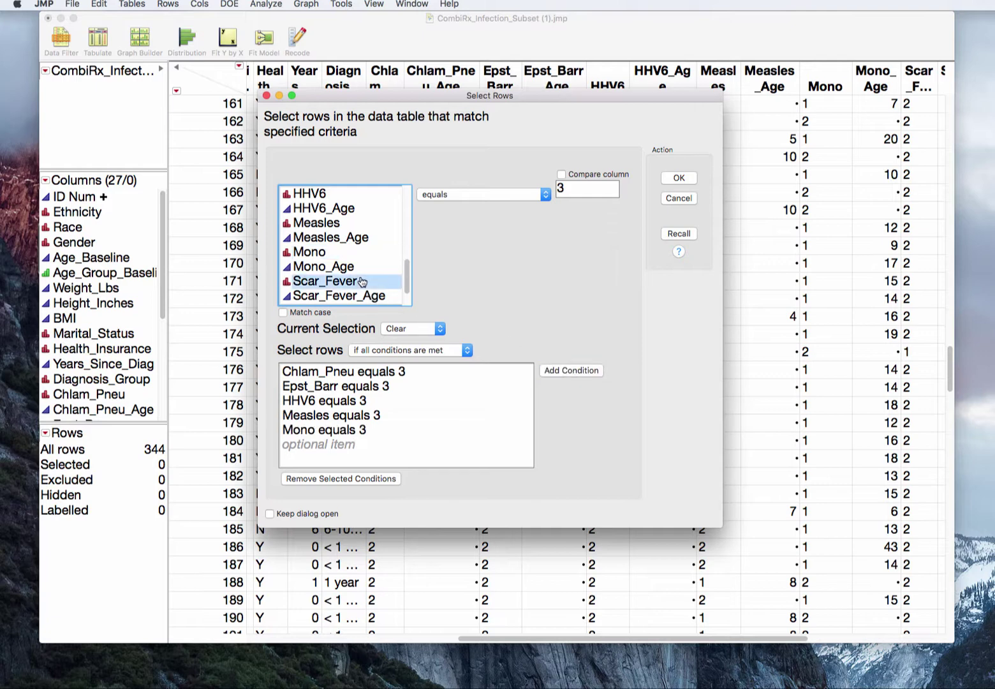
pyautogui.click(590, 370)
pyautogui.scroll(-1, 411, 269)
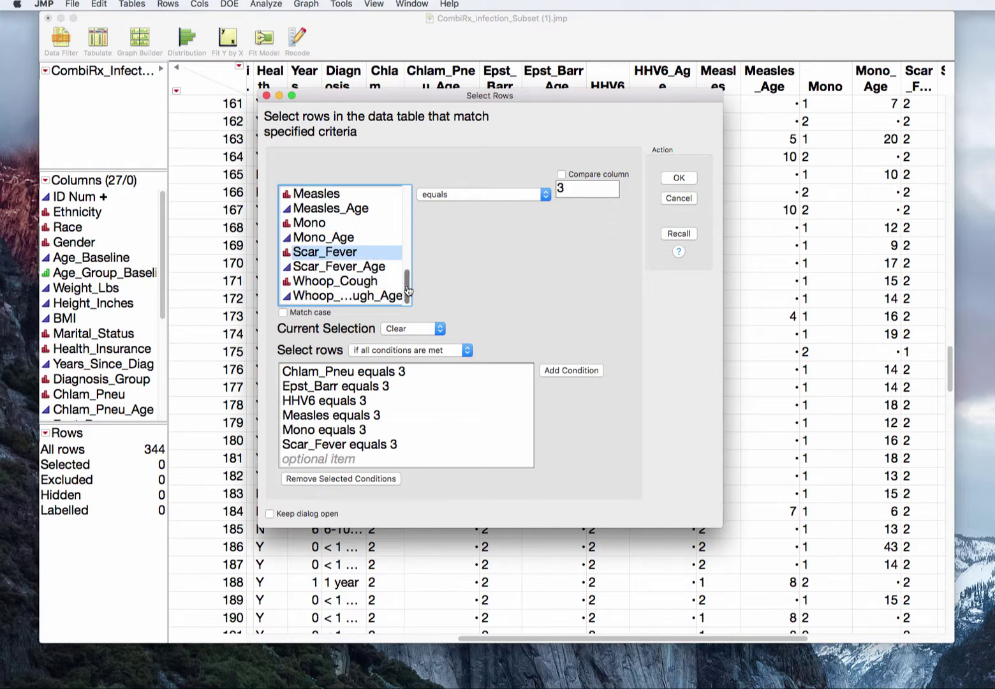
pyautogui.click(337, 281)
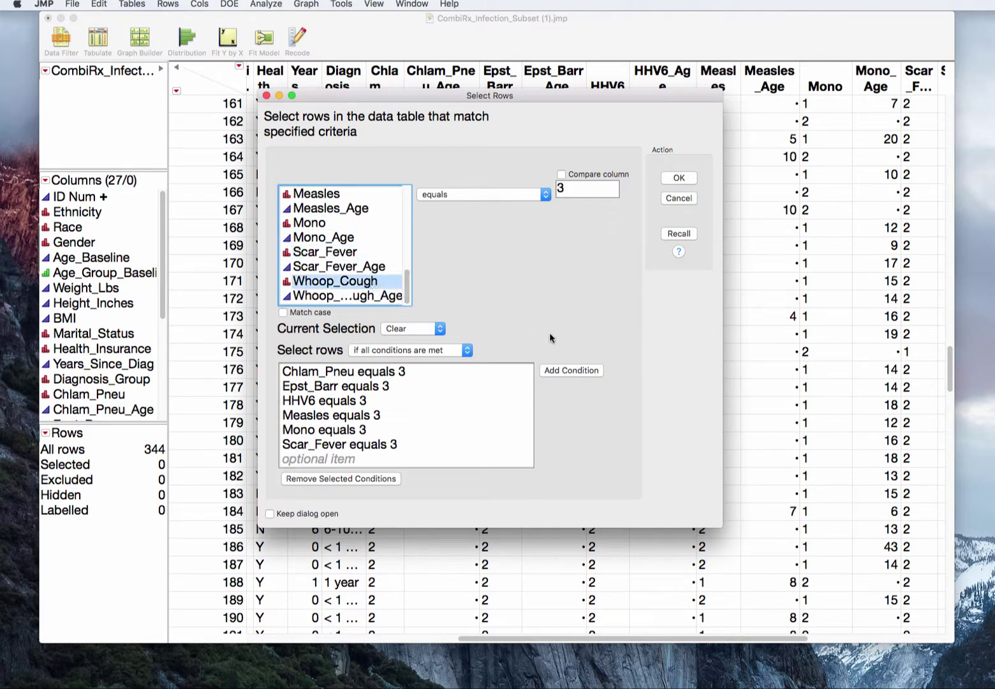
pyautogui.click(562, 372)
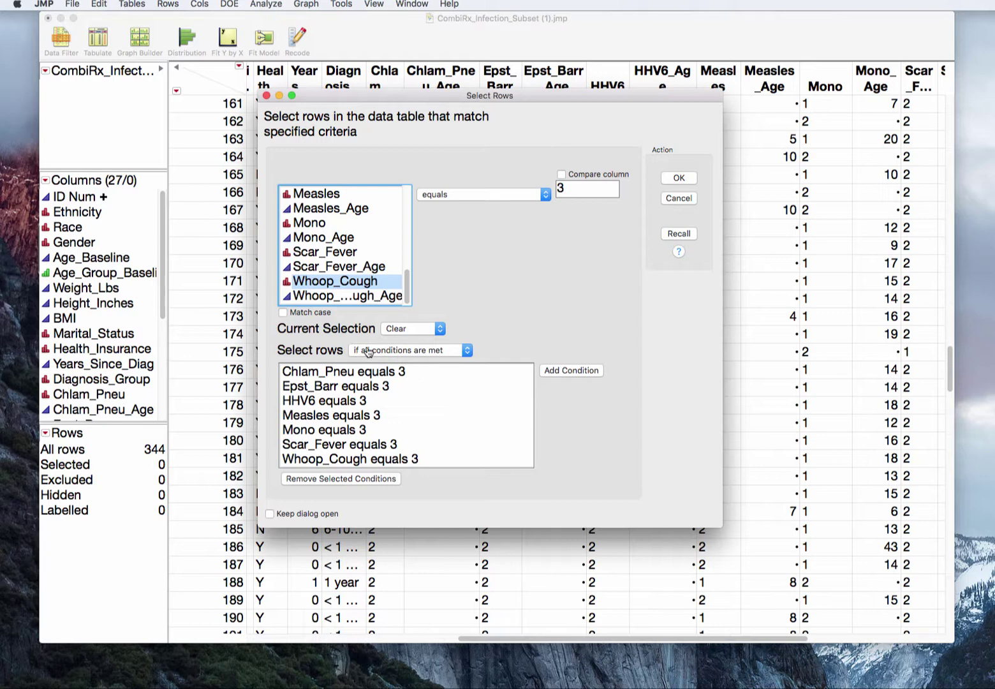
# Step: Select the rows for which any condition is met, and clear the row selection in the data table
pyautogui.click(439, 351)
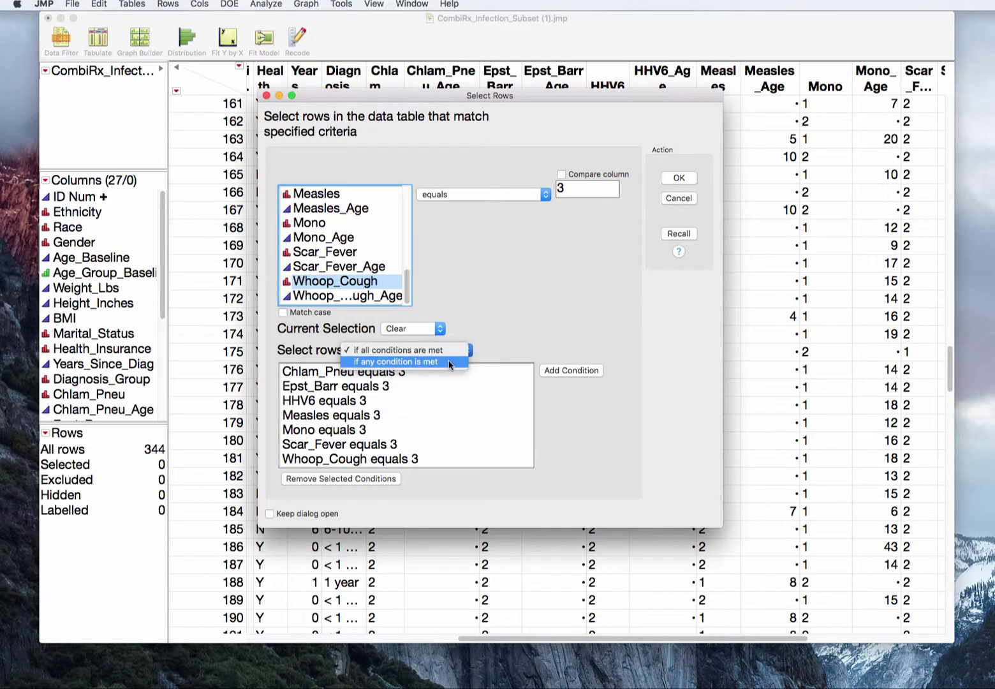
pyautogui.click(449, 361)
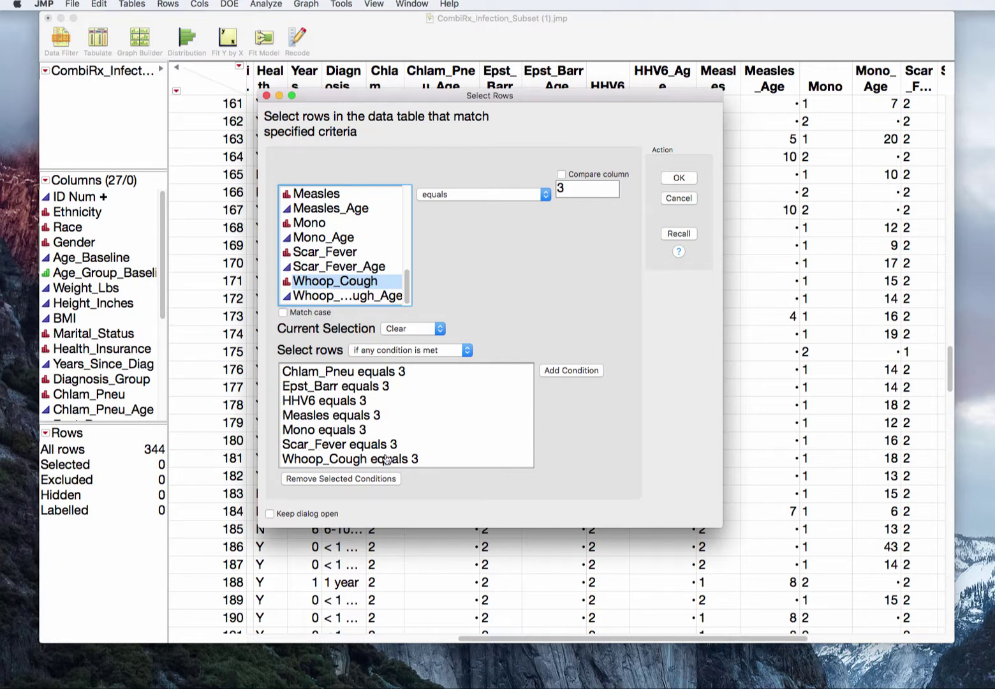
pyautogui.click(678, 181)
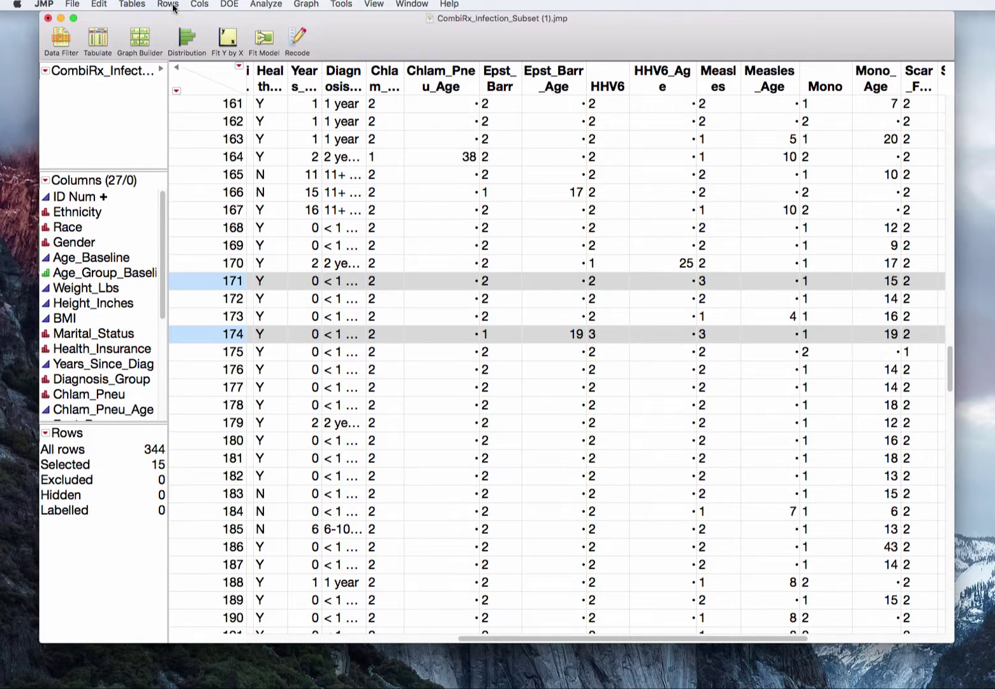
pyautogui.press('Escape')
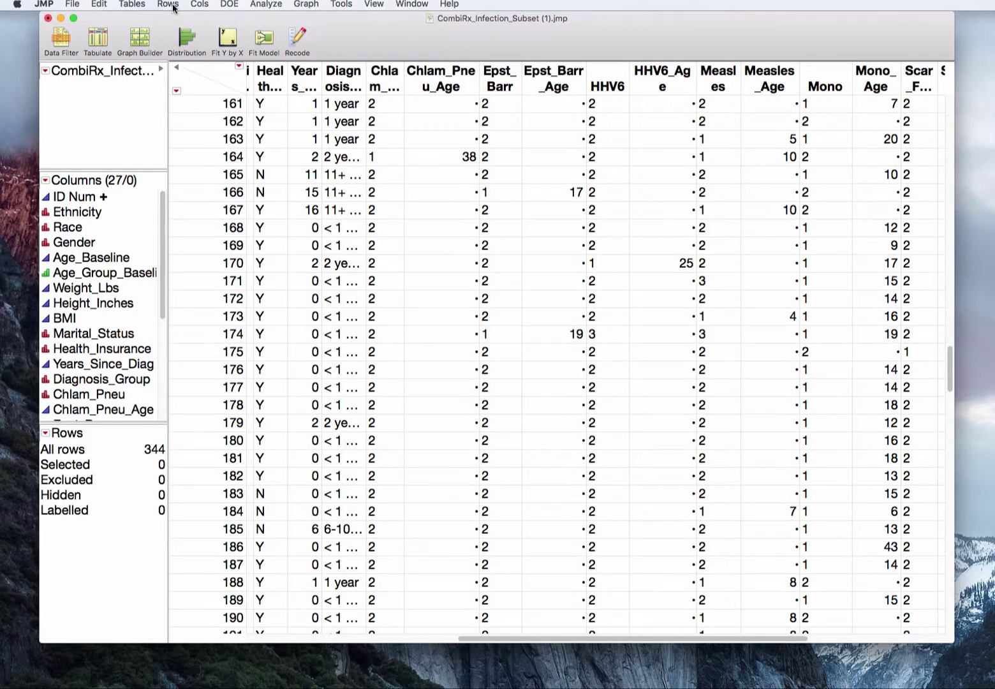
# Step: Create a summary table grouped by Chlam_Pneu, Epst_Barr, HHV6, Measles, Mono, Scar_Fever and Whoop_Cough, and enlarge its window to show every column
pyautogui.click(132, 5)
pyautogui.click(135, 18)
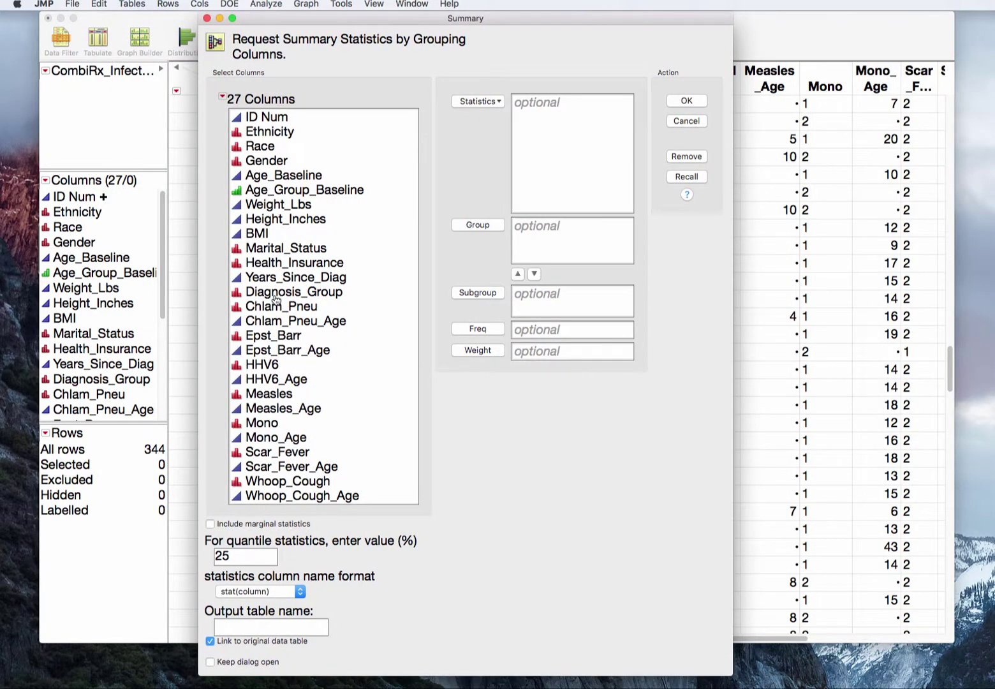
pyautogui.click(278, 307)
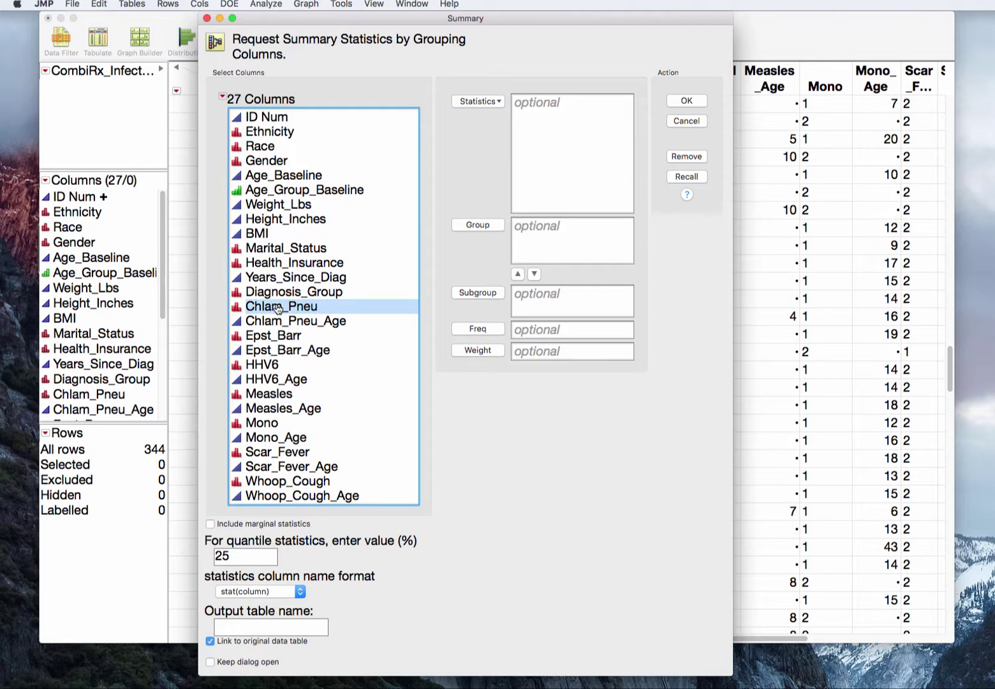
pyautogui.keyDown('super'); pyautogui.click(290, 336); pyautogui.keyUp('super')
pyautogui.keyDown('super'); pyautogui.click(276, 368); pyautogui.keyUp('super')
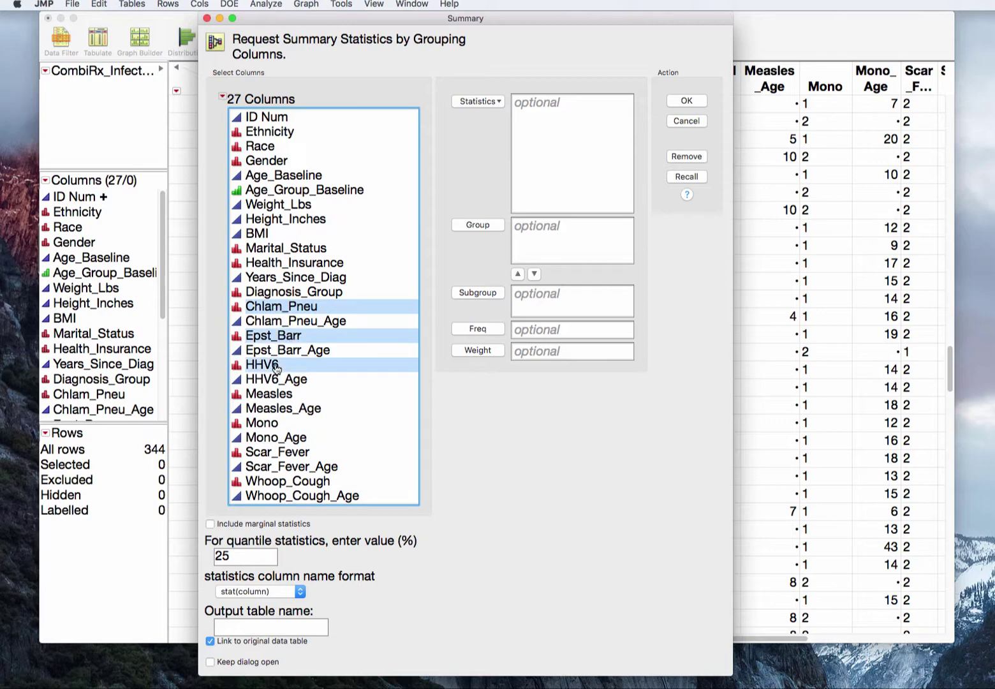
pyautogui.keyDown('super'); pyautogui.click(276, 395); pyautogui.keyUp('super')
pyautogui.keyDown('super'); pyautogui.click(274, 424); pyautogui.keyUp('super')
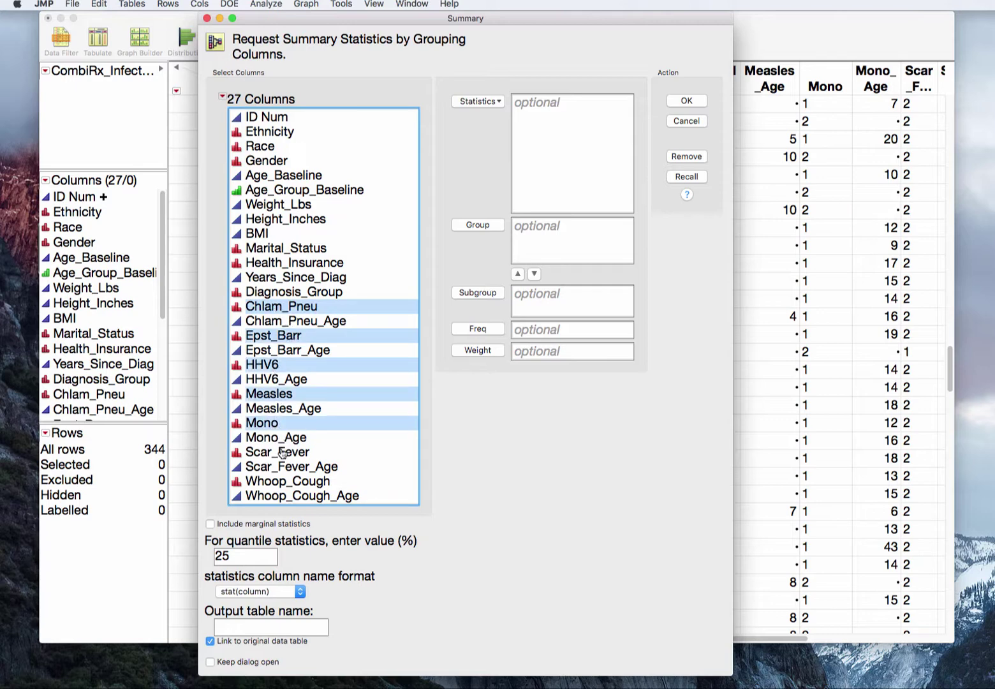
pyautogui.keyDown('super'); pyautogui.click(280, 453); pyautogui.keyUp('super')
pyautogui.keyDown('super'); pyautogui.click(290, 483); pyautogui.keyUp('super')
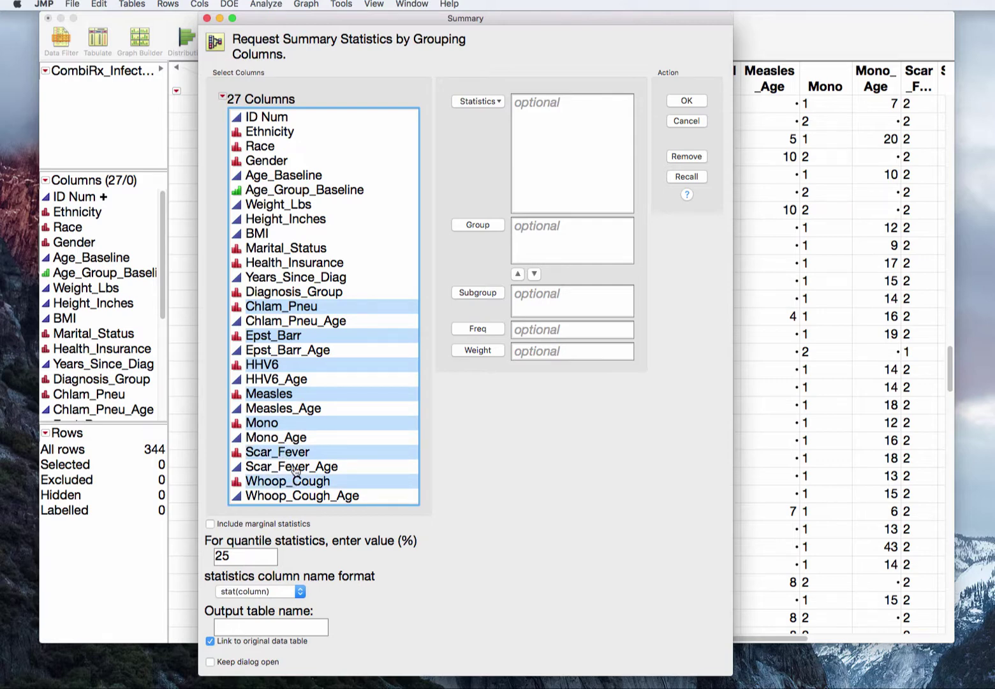
pyautogui.click(478, 223)
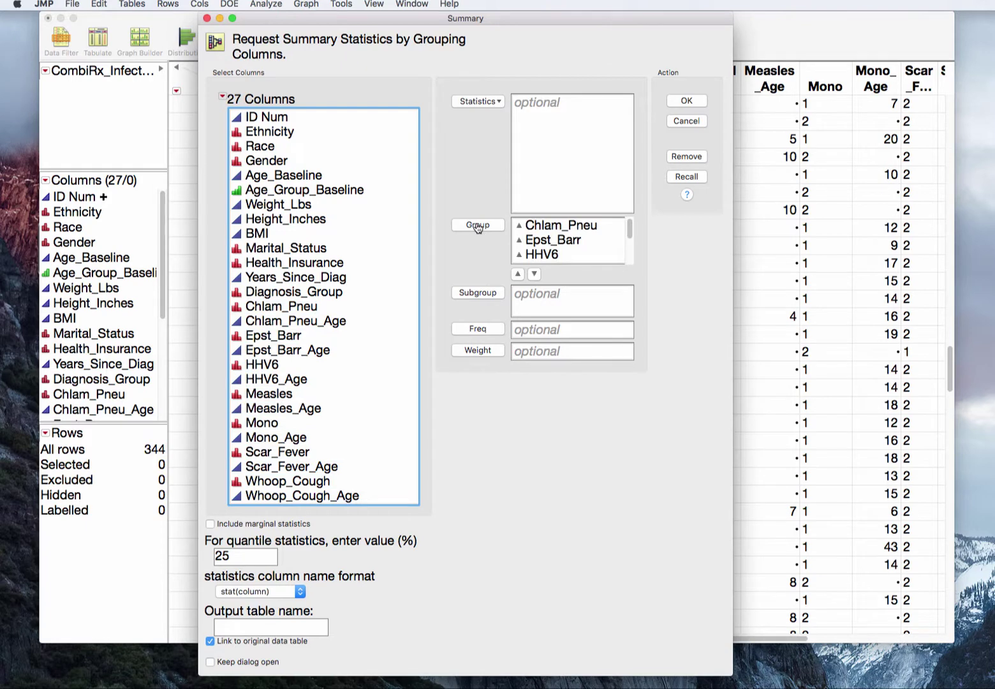
pyautogui.click(693, 102)
pyautogui.moveTo(440, 118); pyautogui.dragTo(382, 29)
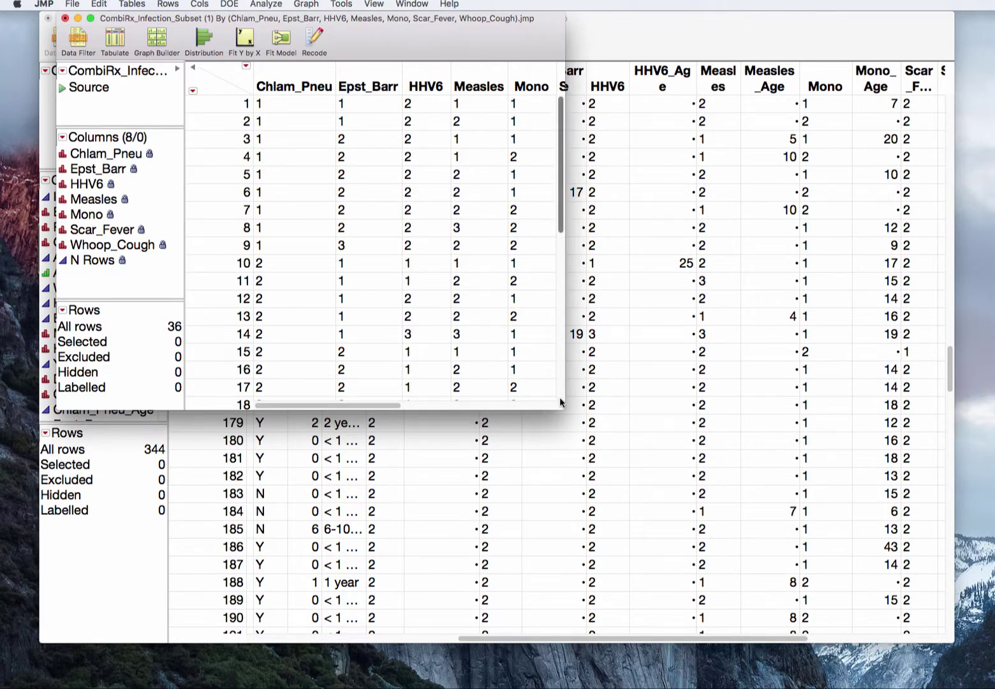
pyautogui.moveTo(566, 406); pyautogui.dragTo(962, 628)
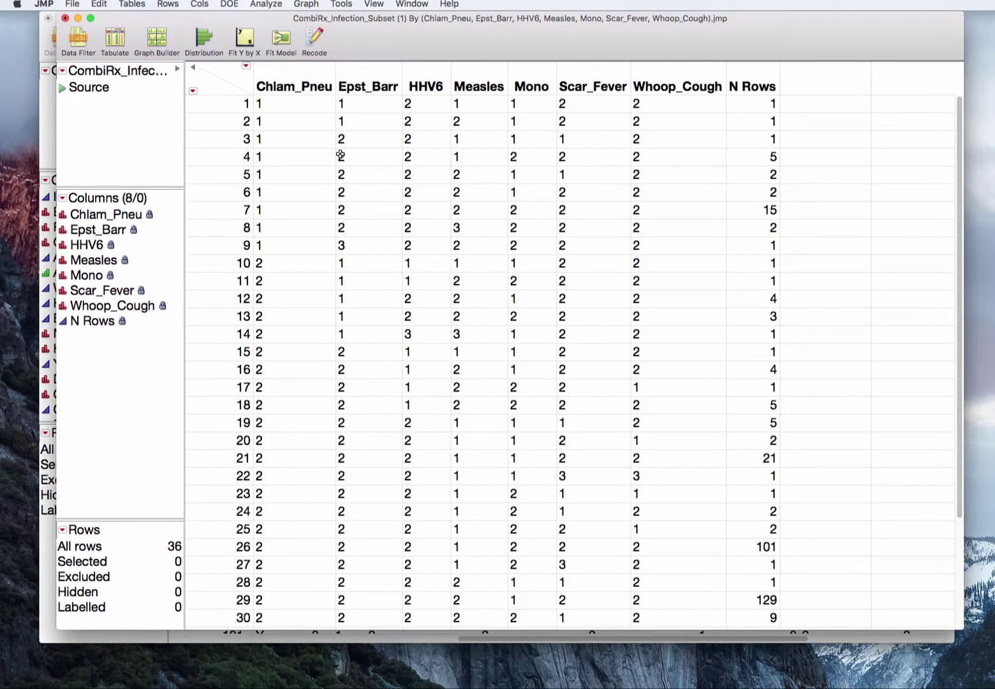
# Step: Examine the infection combinations and their row counts in the summary table, highlighting rows 1, 7, 21, 29 and finally 26
pyautogui.click(237, 103)
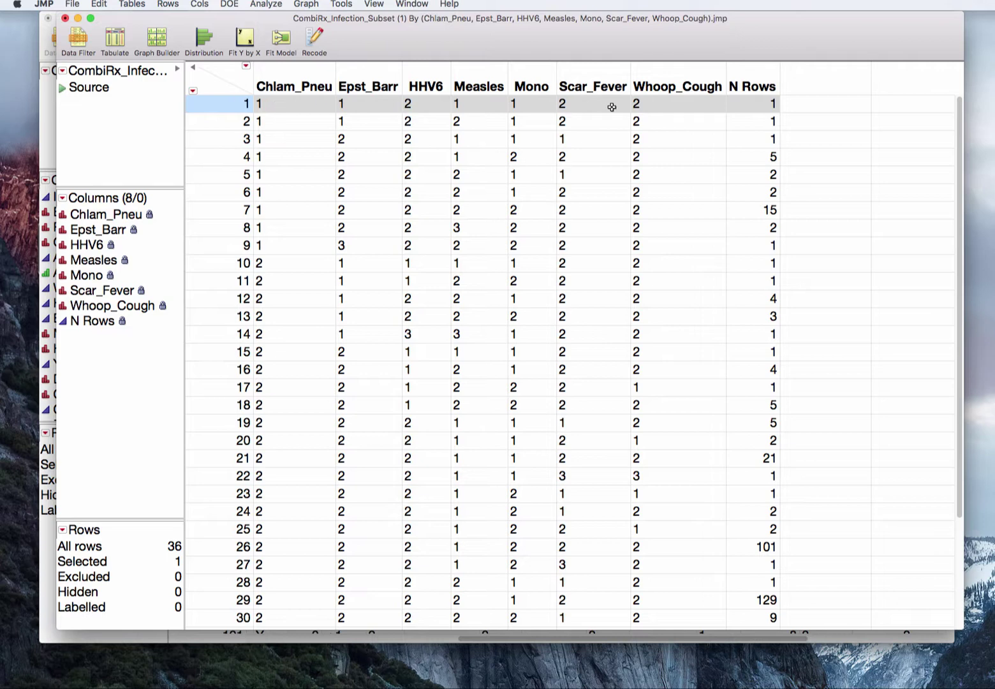
pyautogui.click(228, 209)
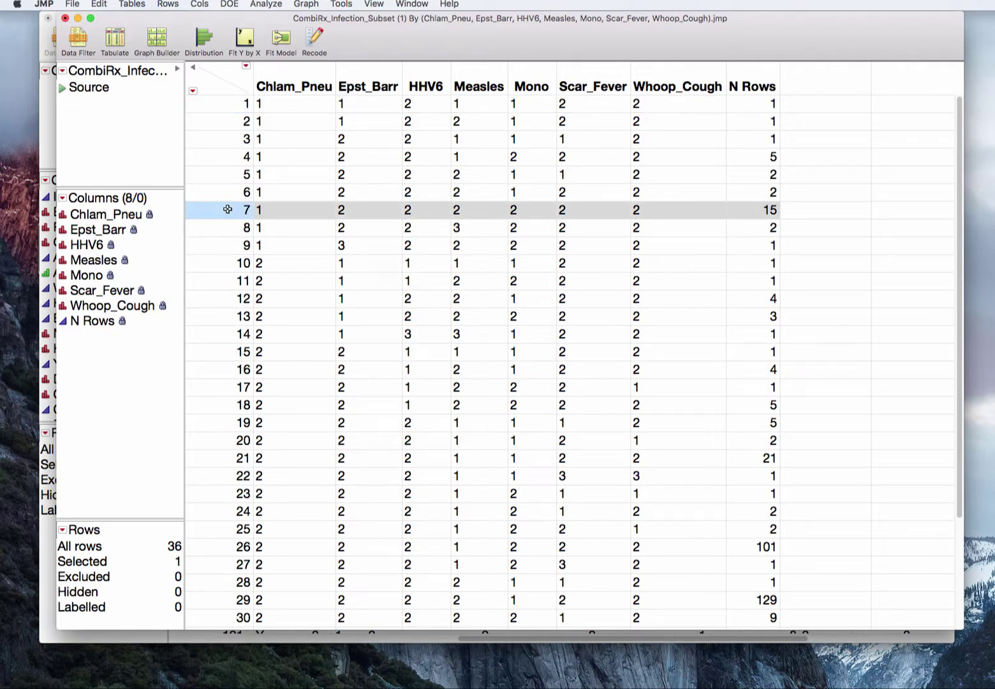
pyautogui.click(230, 457)
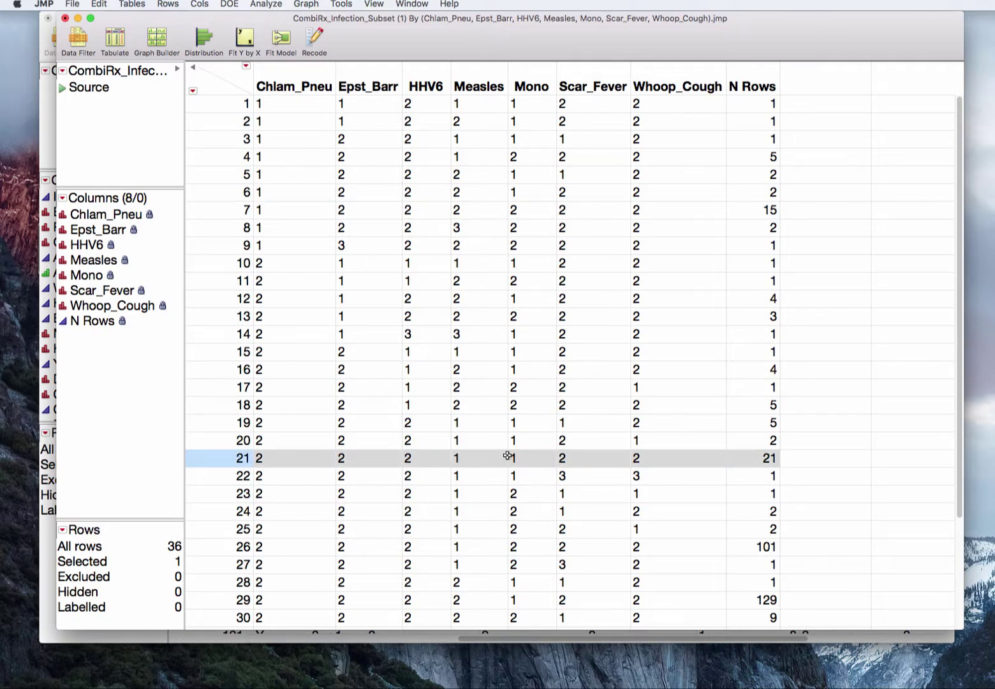
pyautogui.scroll(-1, 957, 263)
pyautogui.scroll(-3, 958, 262)
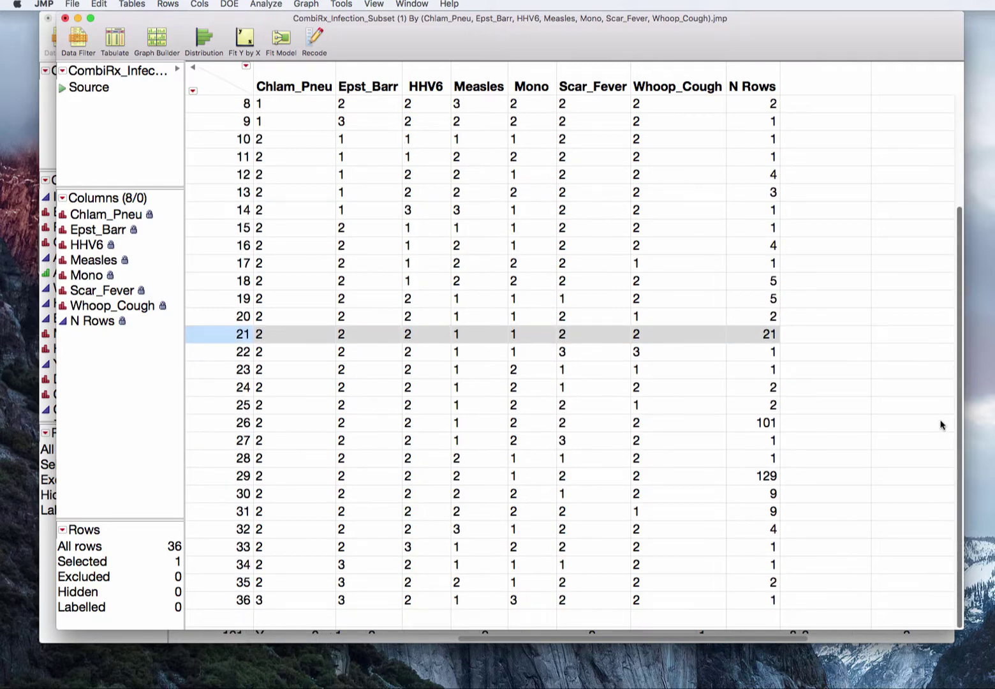
pyautogui.click(211, 479)
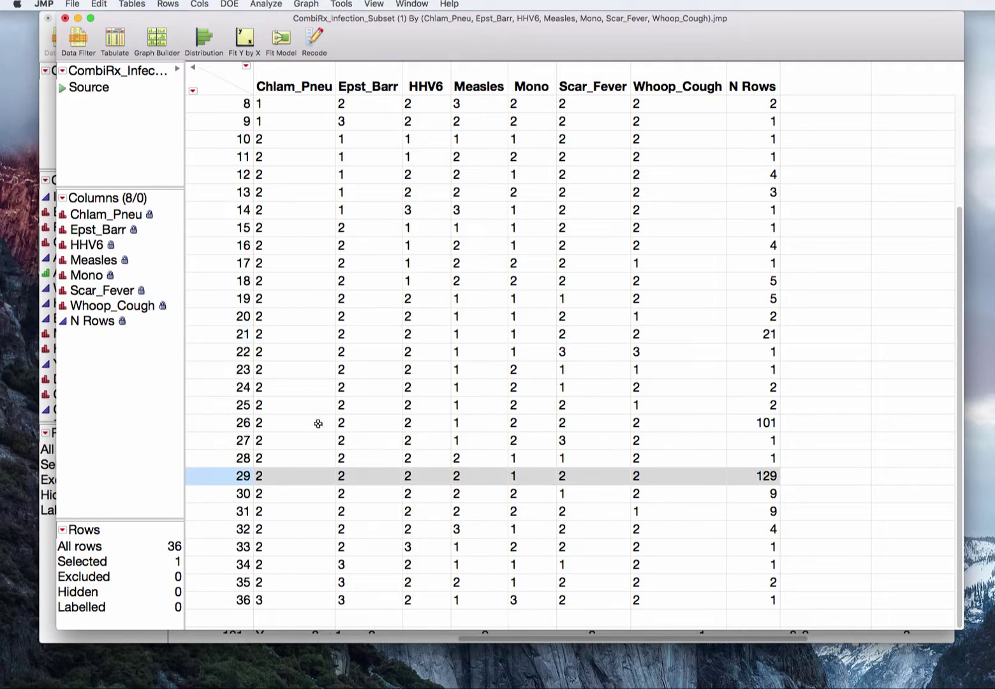
pyautogui.click(199, 441)
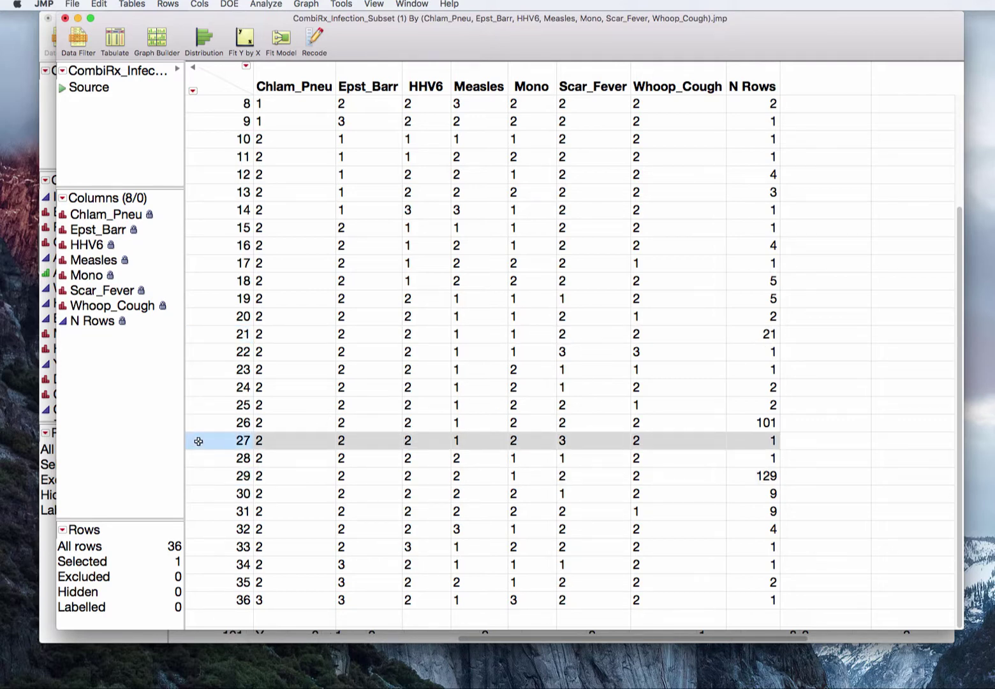
pyautogui.click(198, 426)
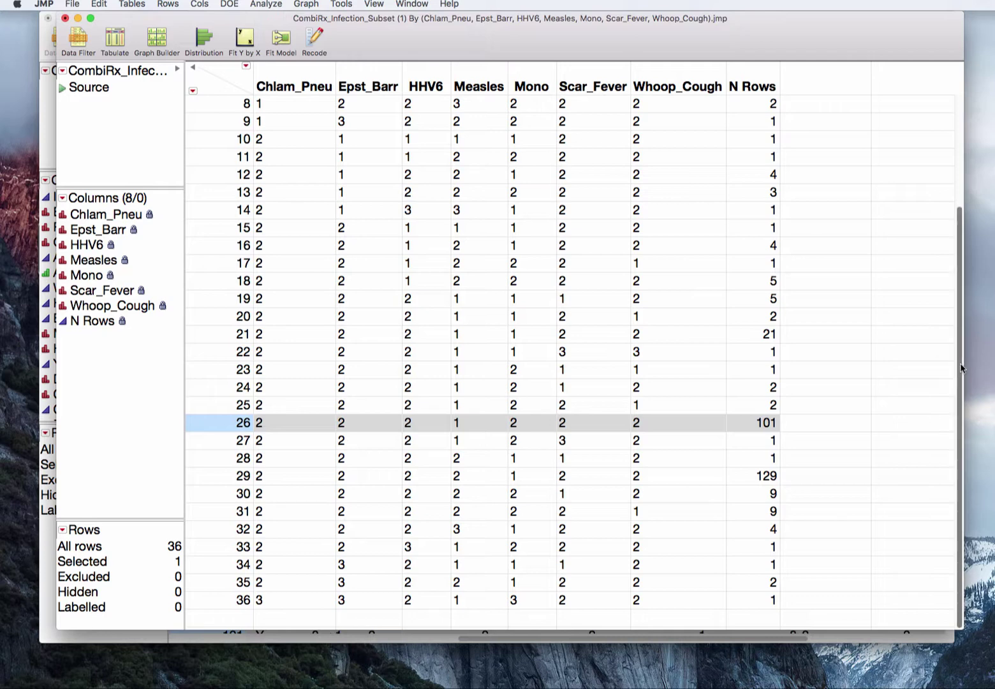
# Step: Select rows 33 to 36 together in the grouped summary table
pyautogui.moveTo(962, 365); pyautogui.dragTo(976, 515)
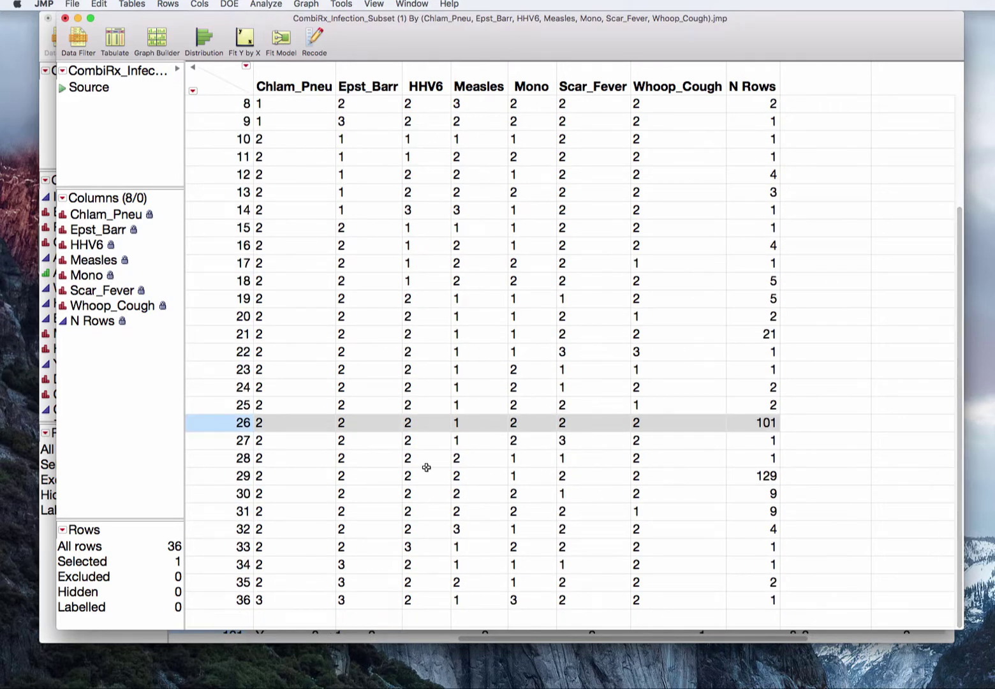
pyautogui.click(216, 601)
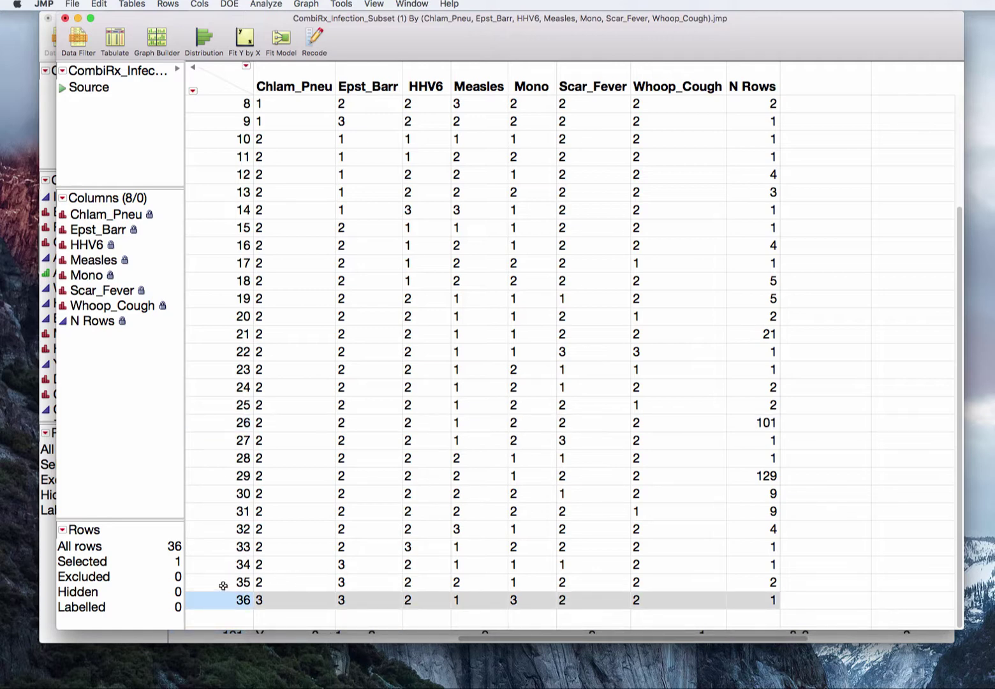
pyautogui.keyDown('shift'); pyautogui.click(214, 582); pyautogui.keyUp('shift')
pyautogui.keyDown('shift'); pyautogui.click(216, 567); pyautogui.keyUp('shift')
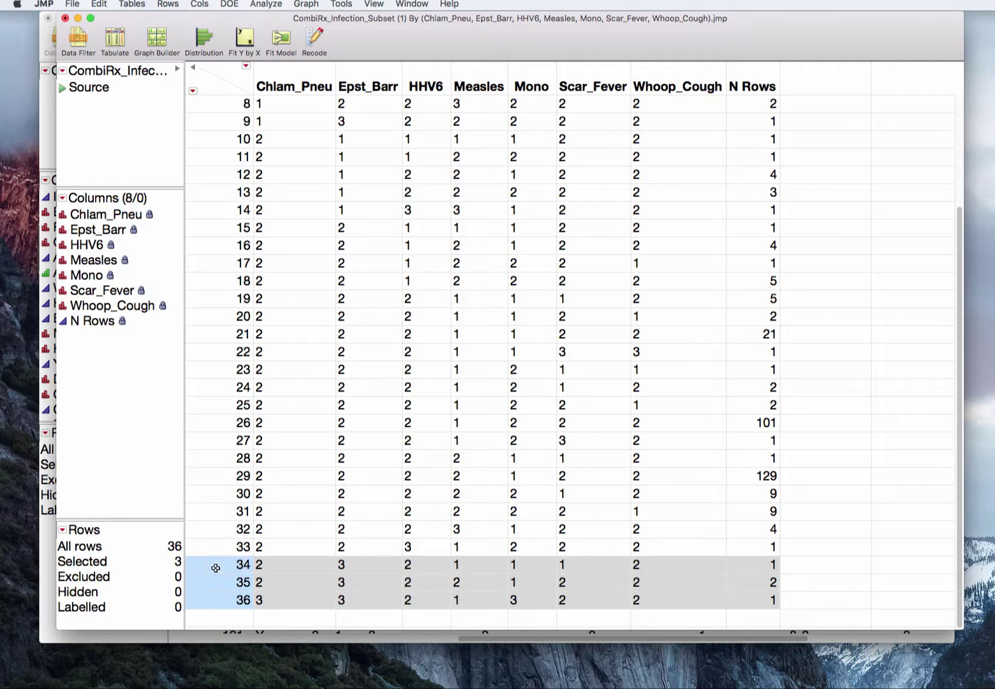
pyautogui.keyDown('shift'); pyautogui.click(189, 546); pyautogui.keyUp('shift')
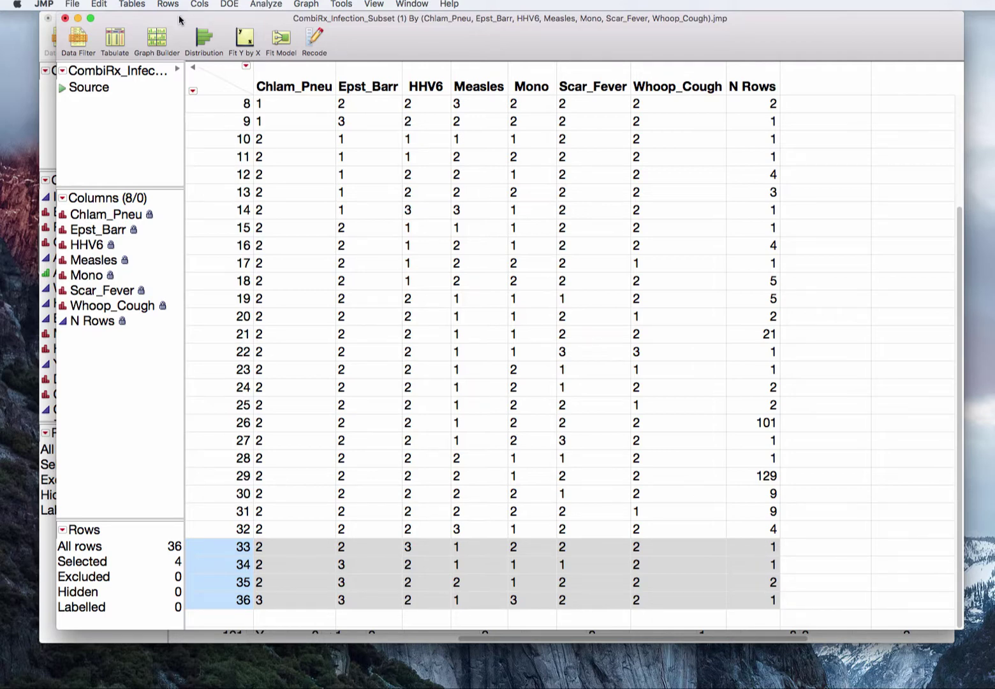
# Step: Move the summary table aside to reveal the source table, and check the linked row selection for summary row 22 and for row 29
pyautogui.moveTo(179, 17); pyautogui.dragTo(438, 17)
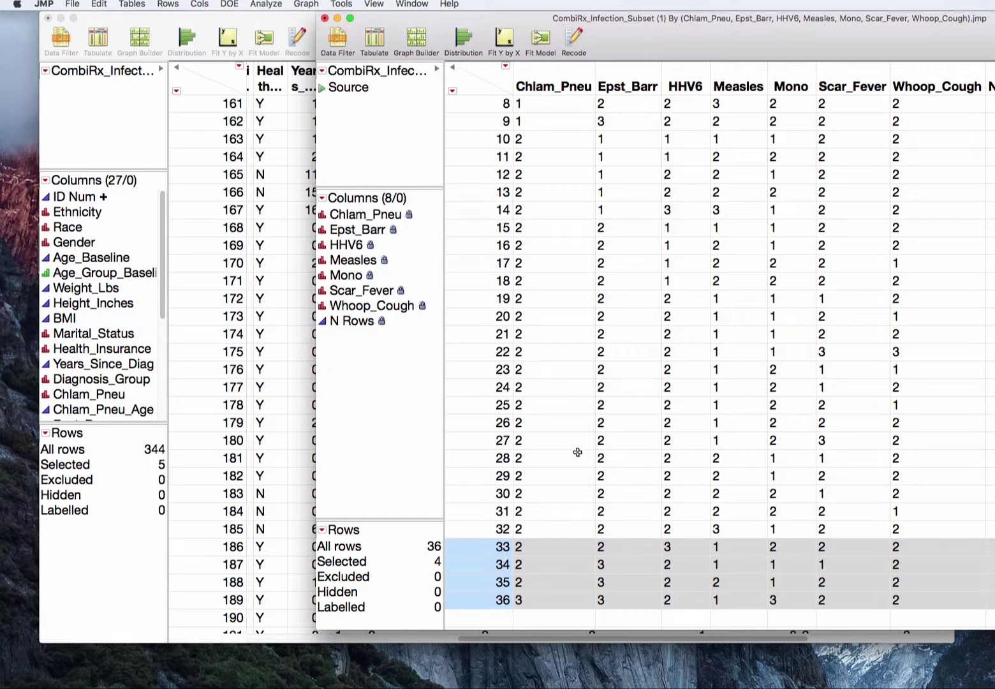
pyautogui.click(485, 352)
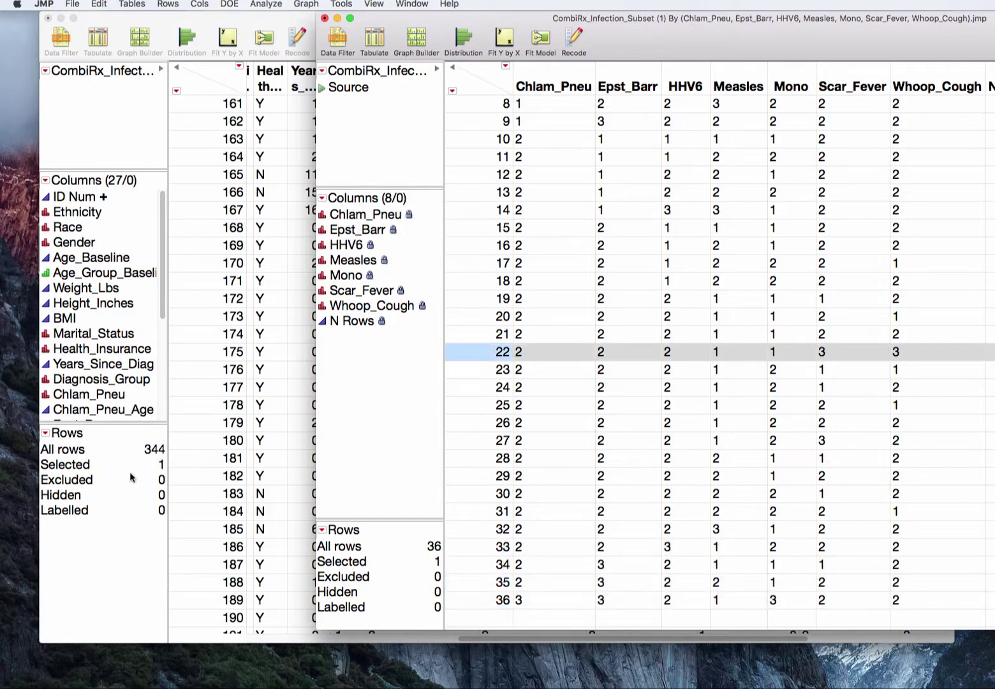
pyautogui.click(485, 474)
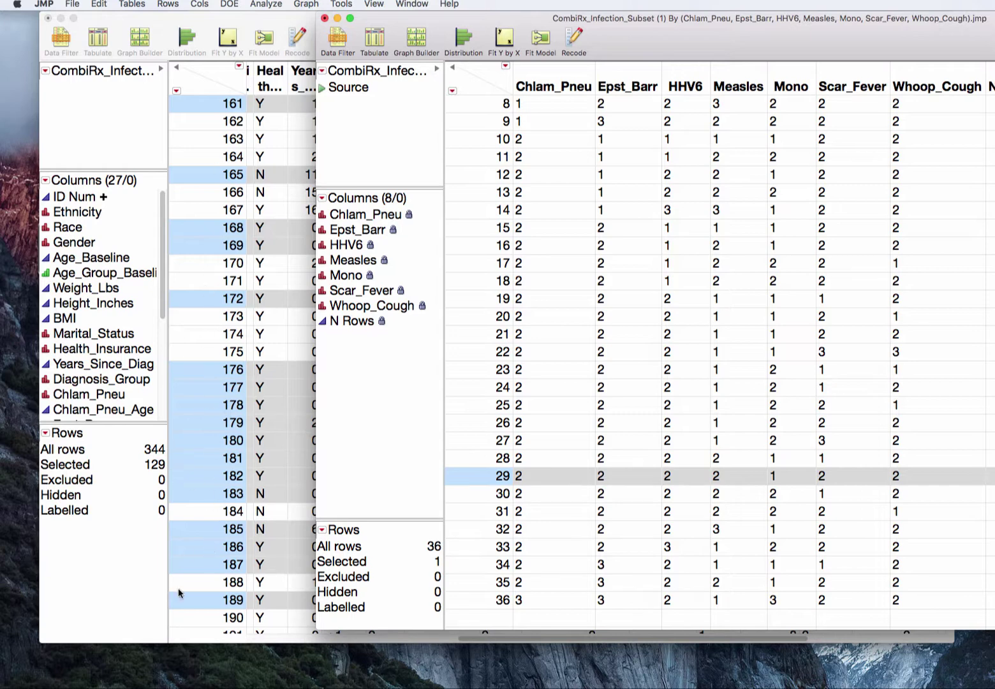
# Step: Move the summary table window back over the source data table and return to its first rows
pyautogui.moveTo(747, 34); pyautogui.dragTo(482, 14)
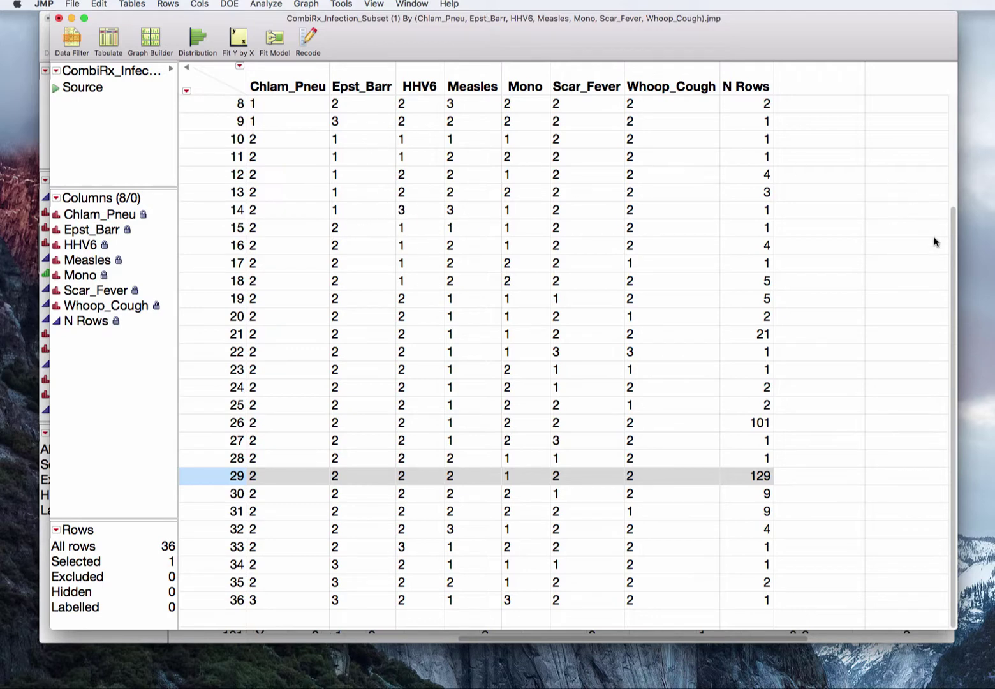
pyautogui.scroll(1, 951, 205)
pyautogui.scroll(3, 952, 206)
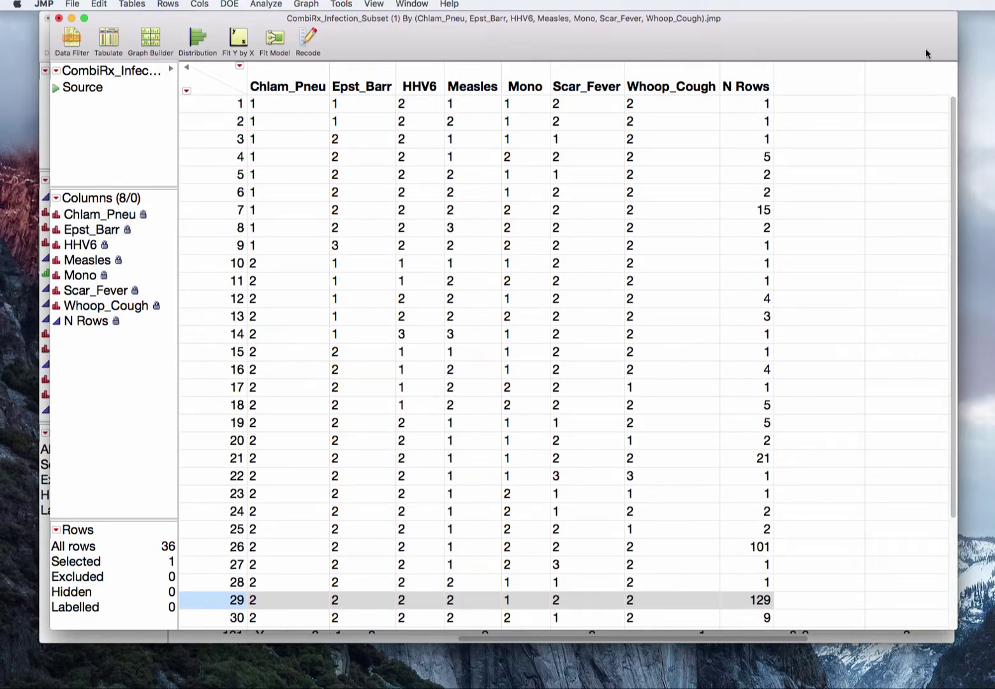
# Step: Close the grouped summary table without saving it, and clear the row selection in the source data table
pyautogui.click(58, 19)
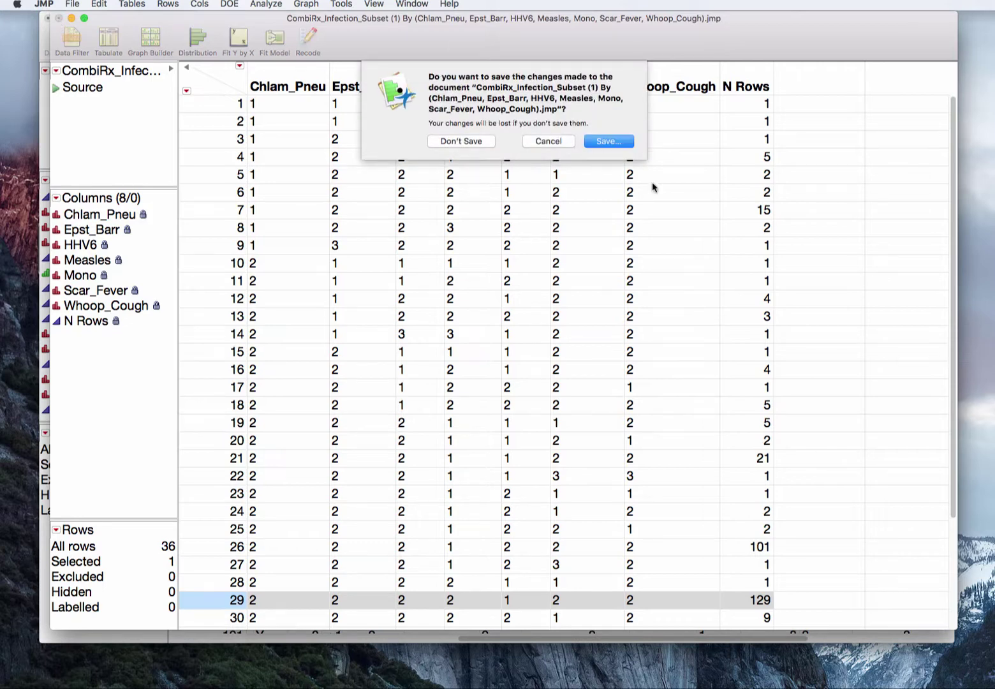
pyautogui.click(471, 142)
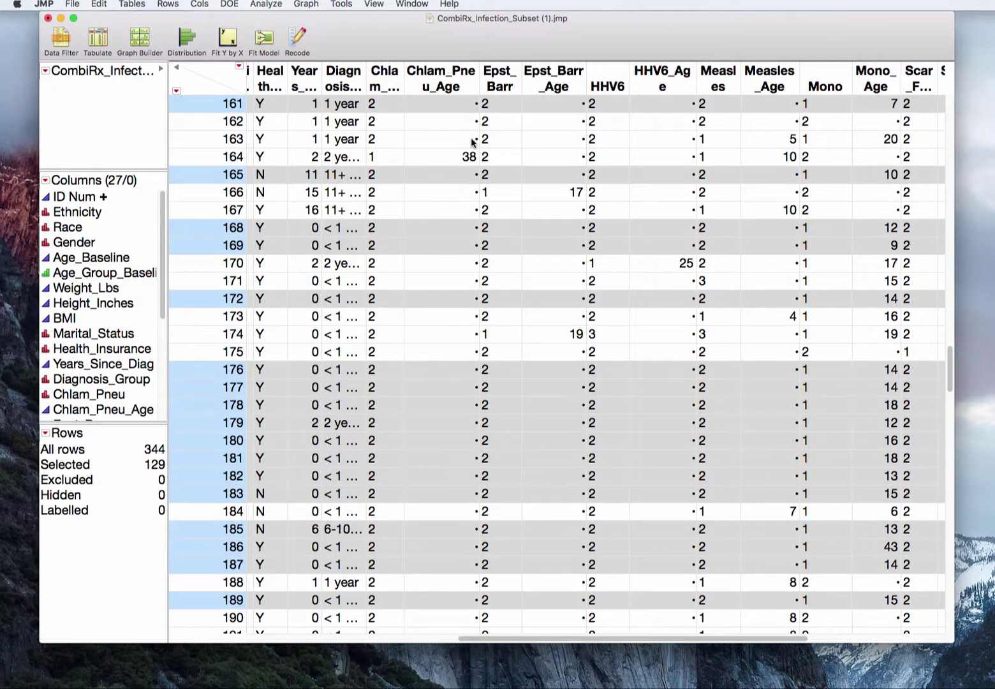
pyautogui.click(472, 141)
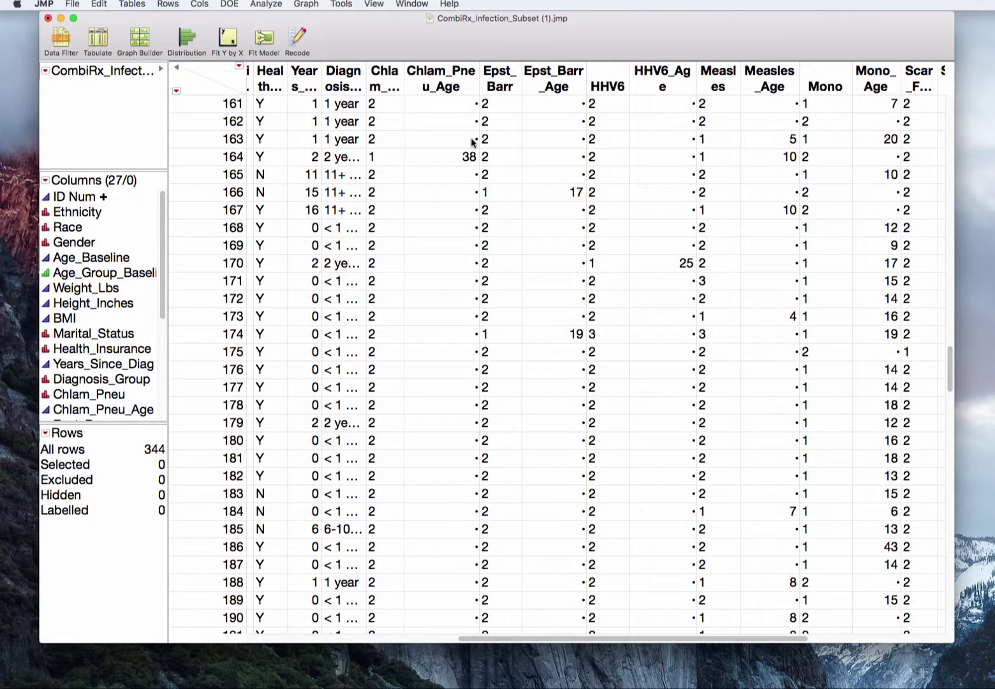